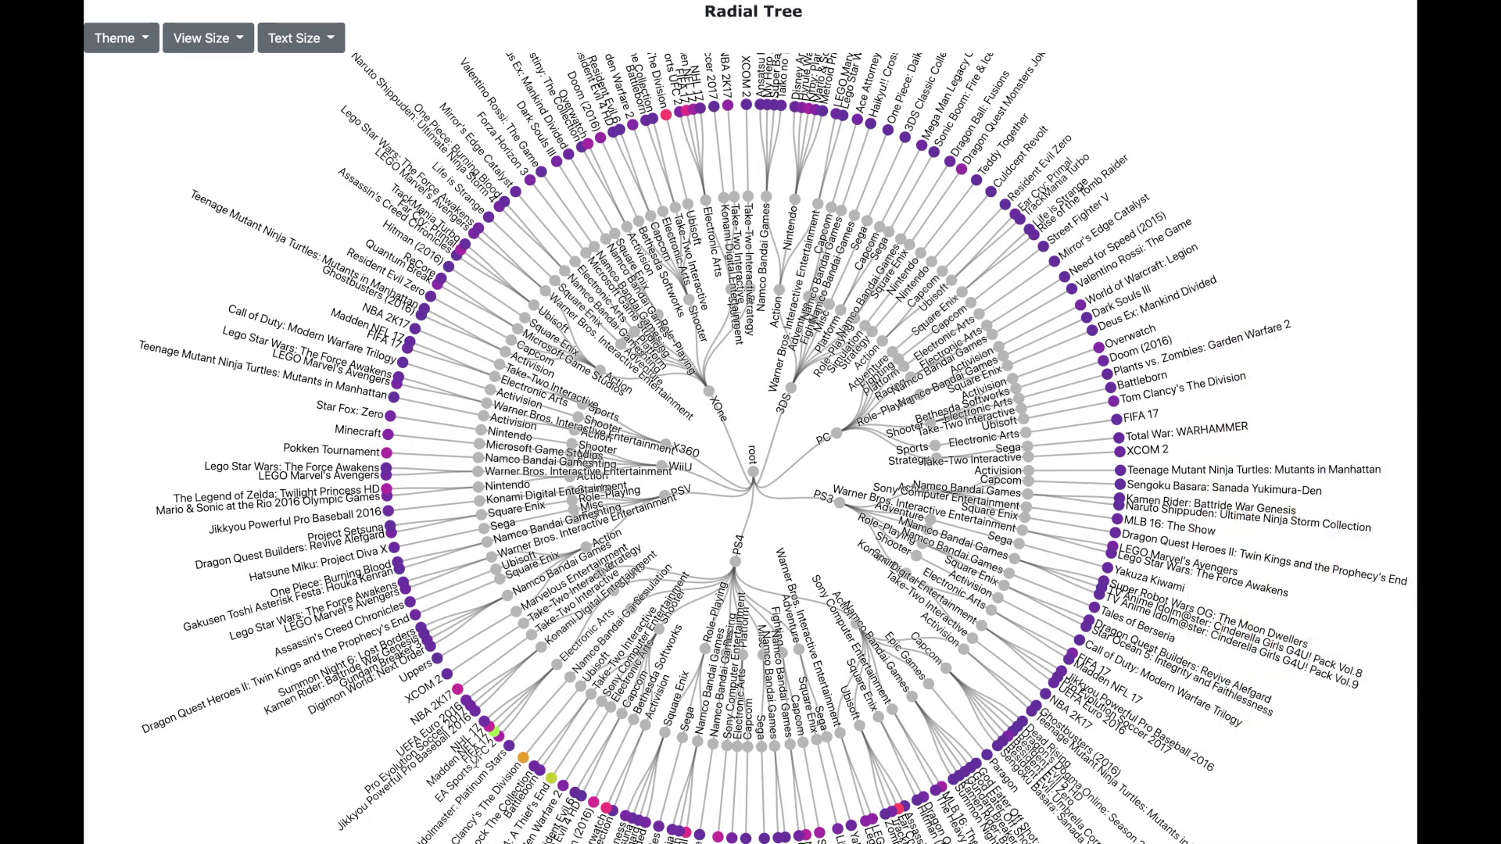
- Reveal the FIFA 17 (PS4) node's tooltip in the radial tree, showing Global_Sales 4.77
{"action": "mouse_move", "coordinate": [497, 736]}
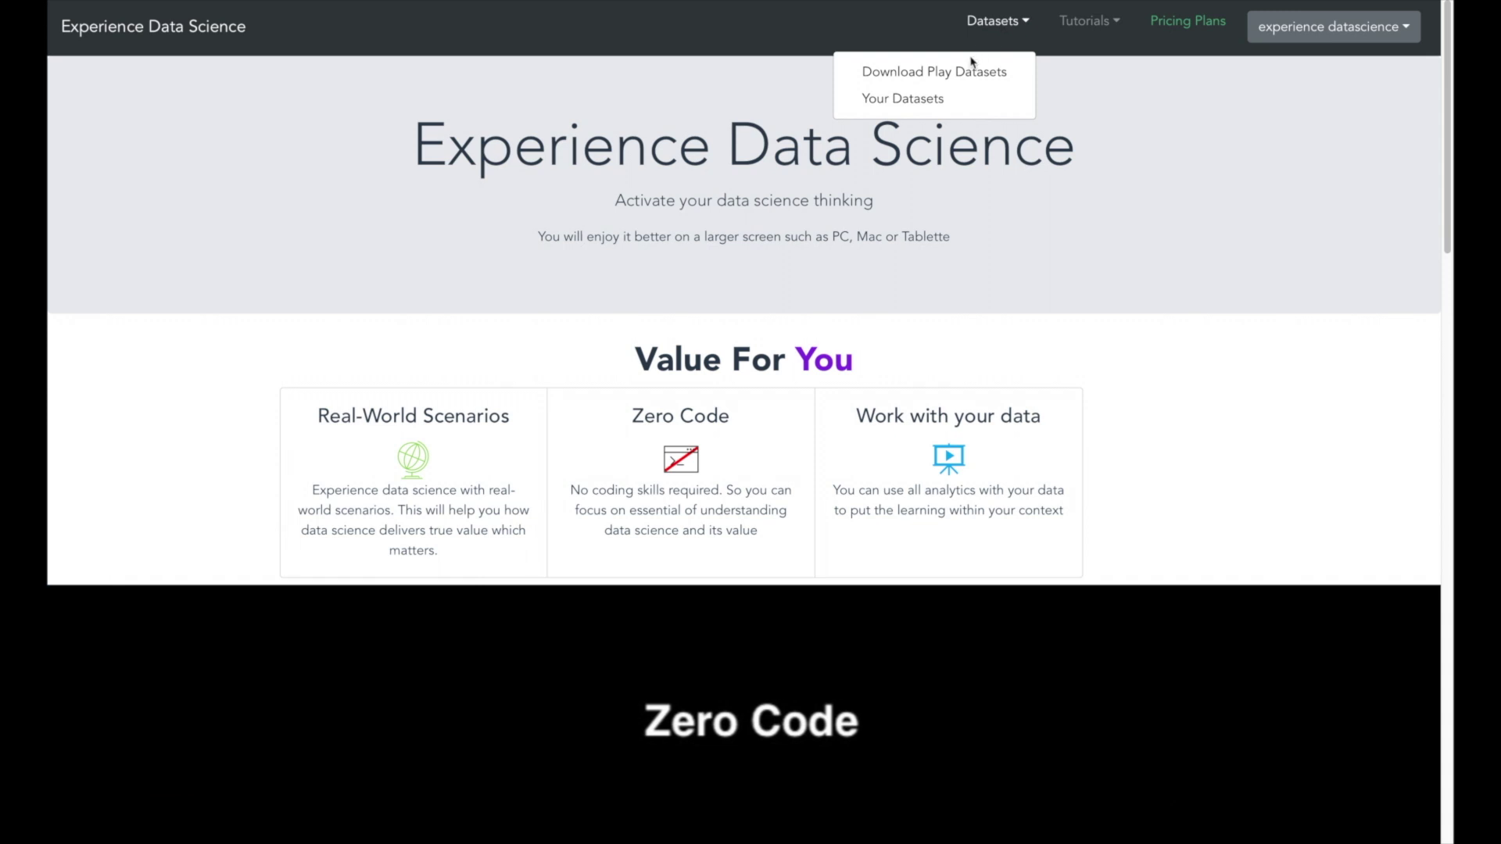
- Download the play_videogame_sales.csv file from the Play Datasets list
{"action": "left_click", "coordinate": [967, 80]}
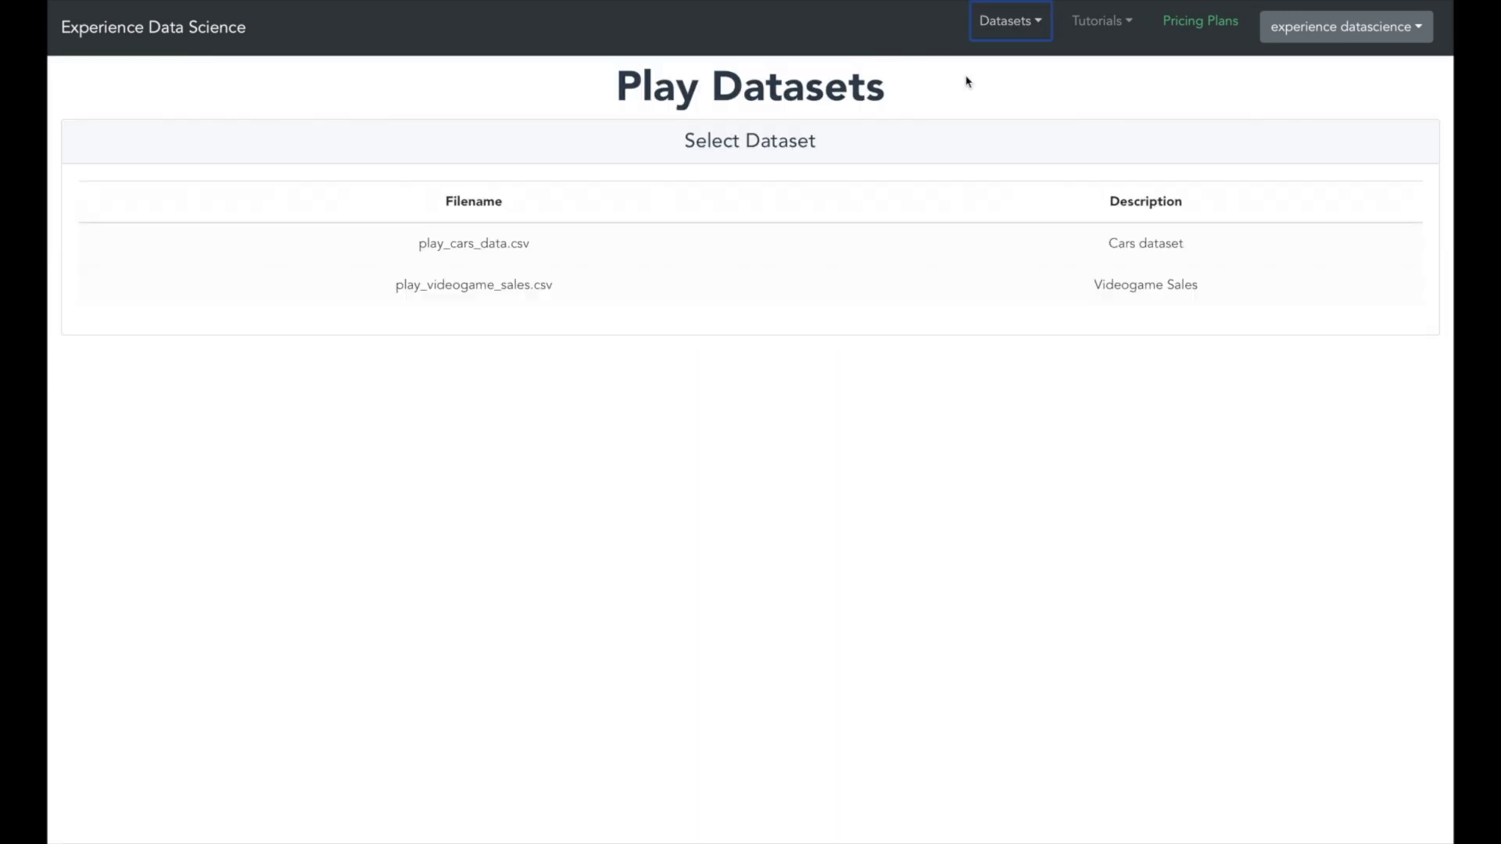
{"action": "left_click", "coordinate": [385, 293]}
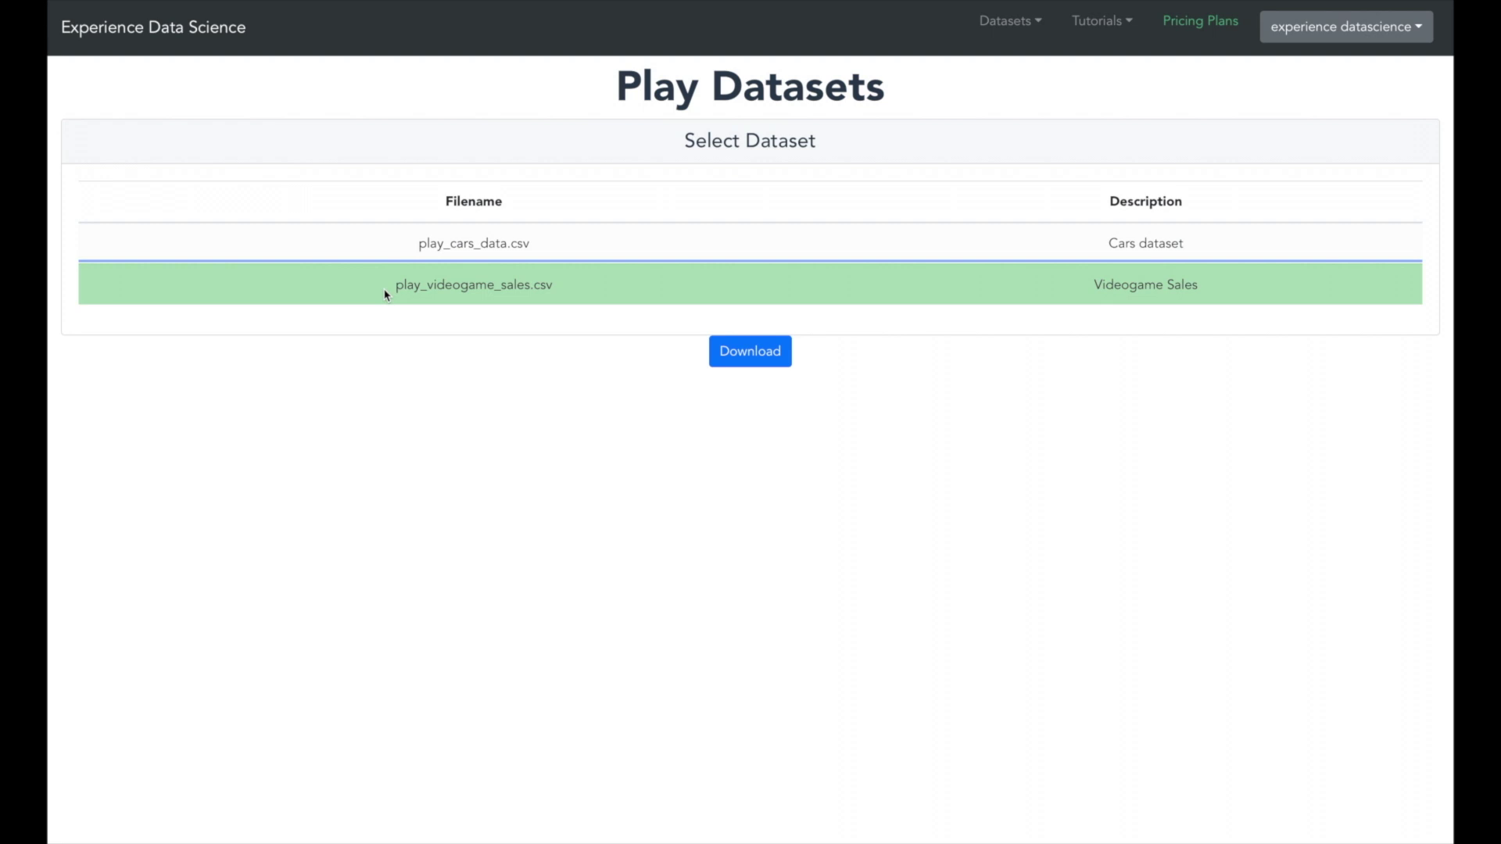
{"action": "left_click", "coordinate": [732, 358]}
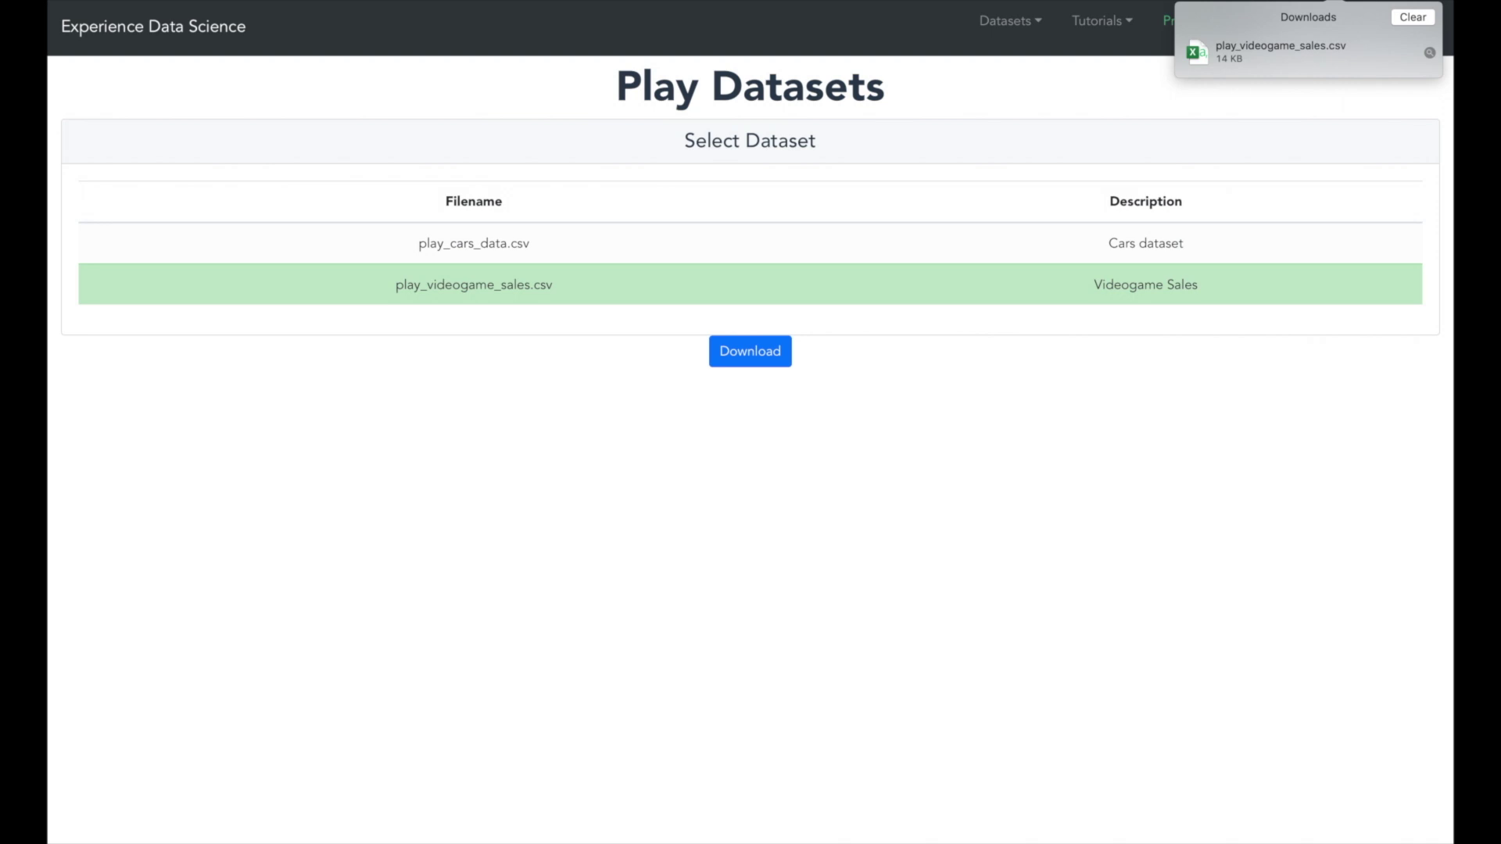
- Upload play_videogame_sales.csv under Your Datasets with Semi-colon delimiter, loading 191 records
{"action": "left_click", "coordinate": [1029, 28]}
{"action": "left_click", "coordinate": [922, 100]}
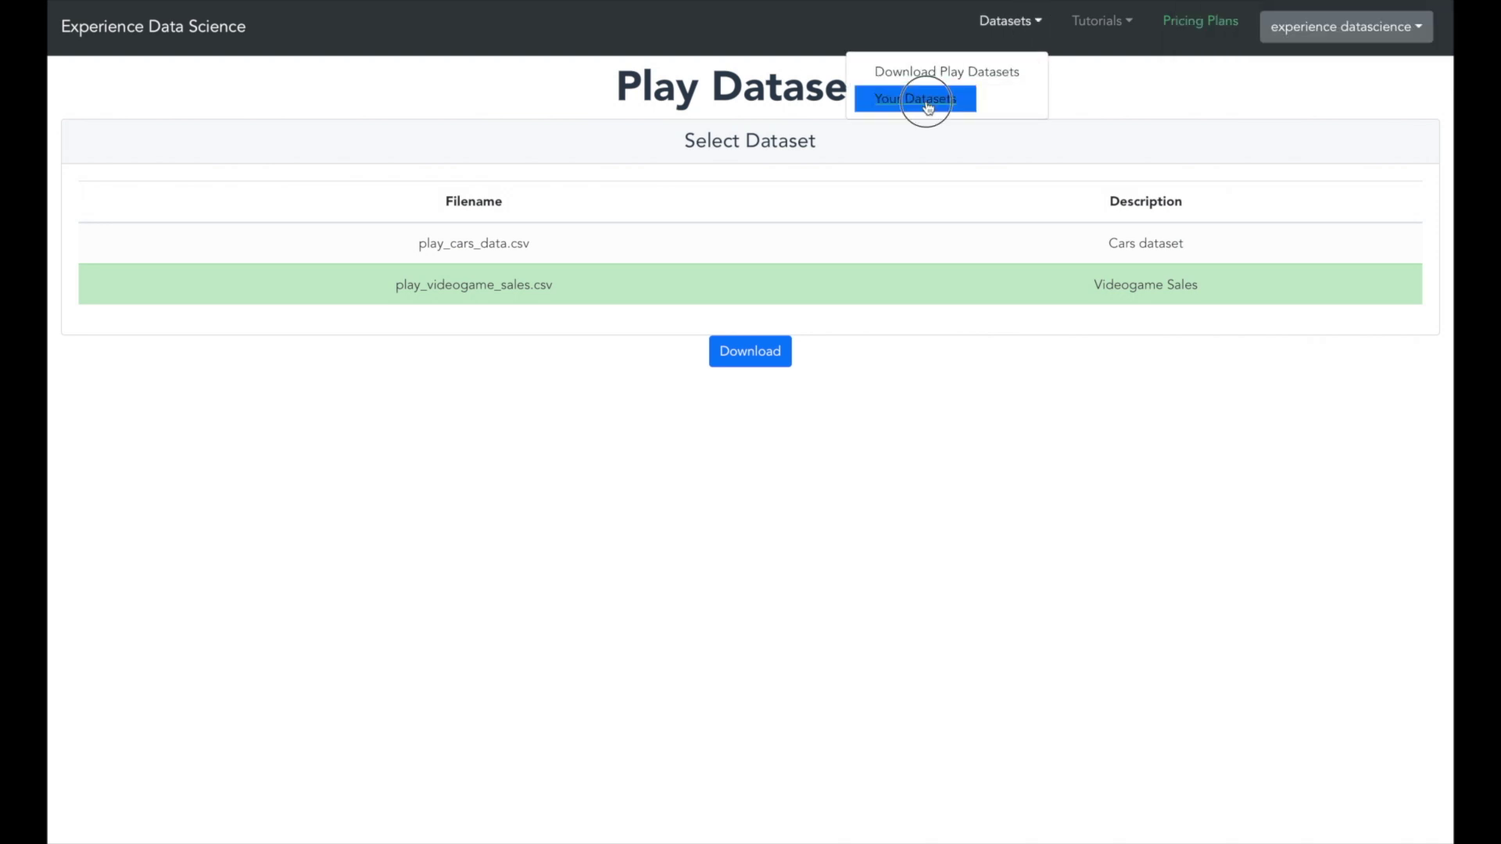
{"action": "left_click", "coordinate": [760, 332]}
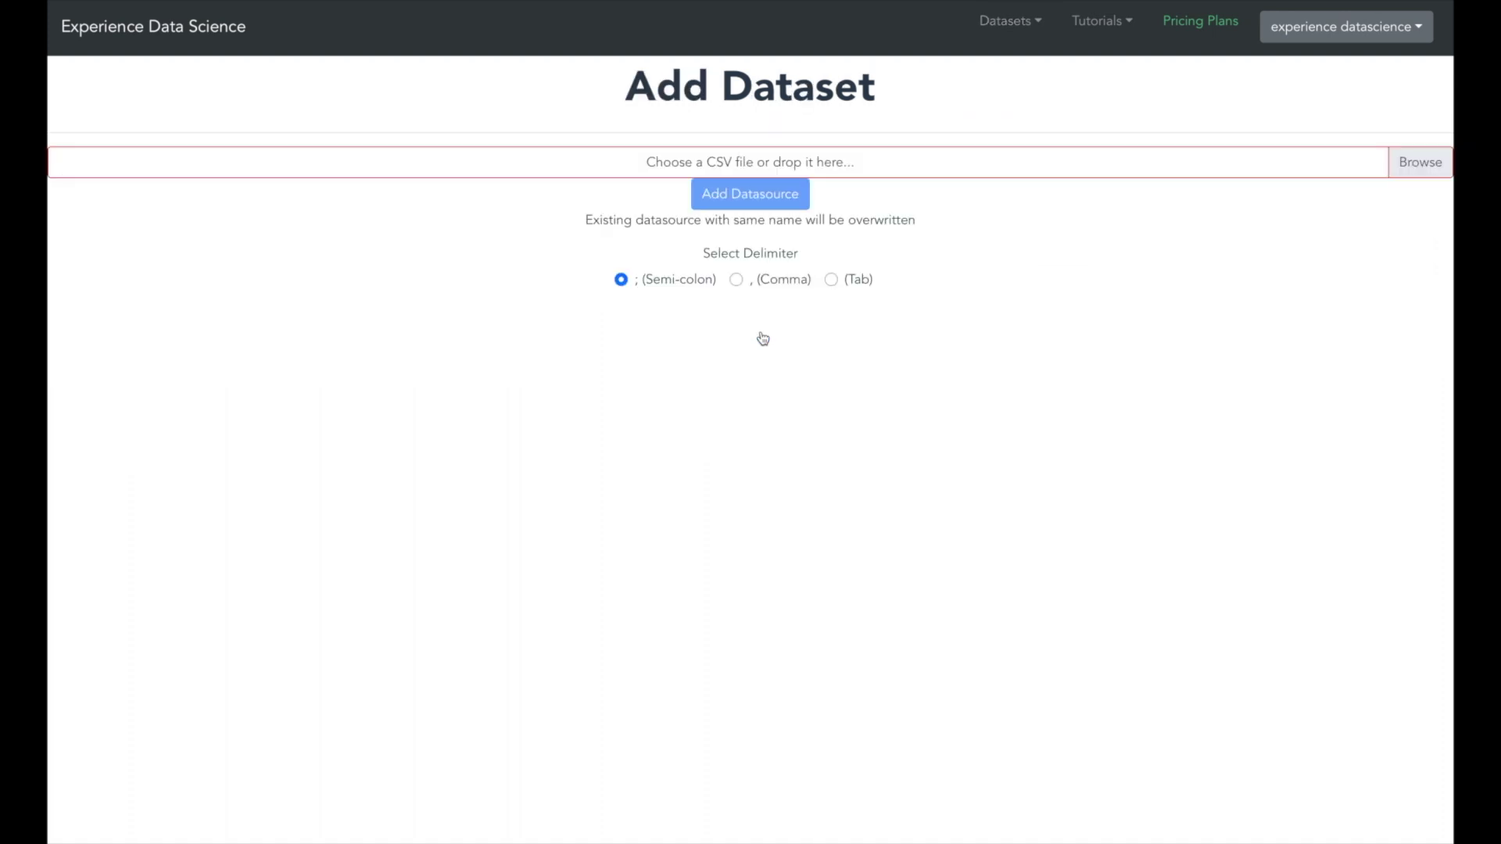
{"action": "left_click", "coordinate": [1332, 2]}
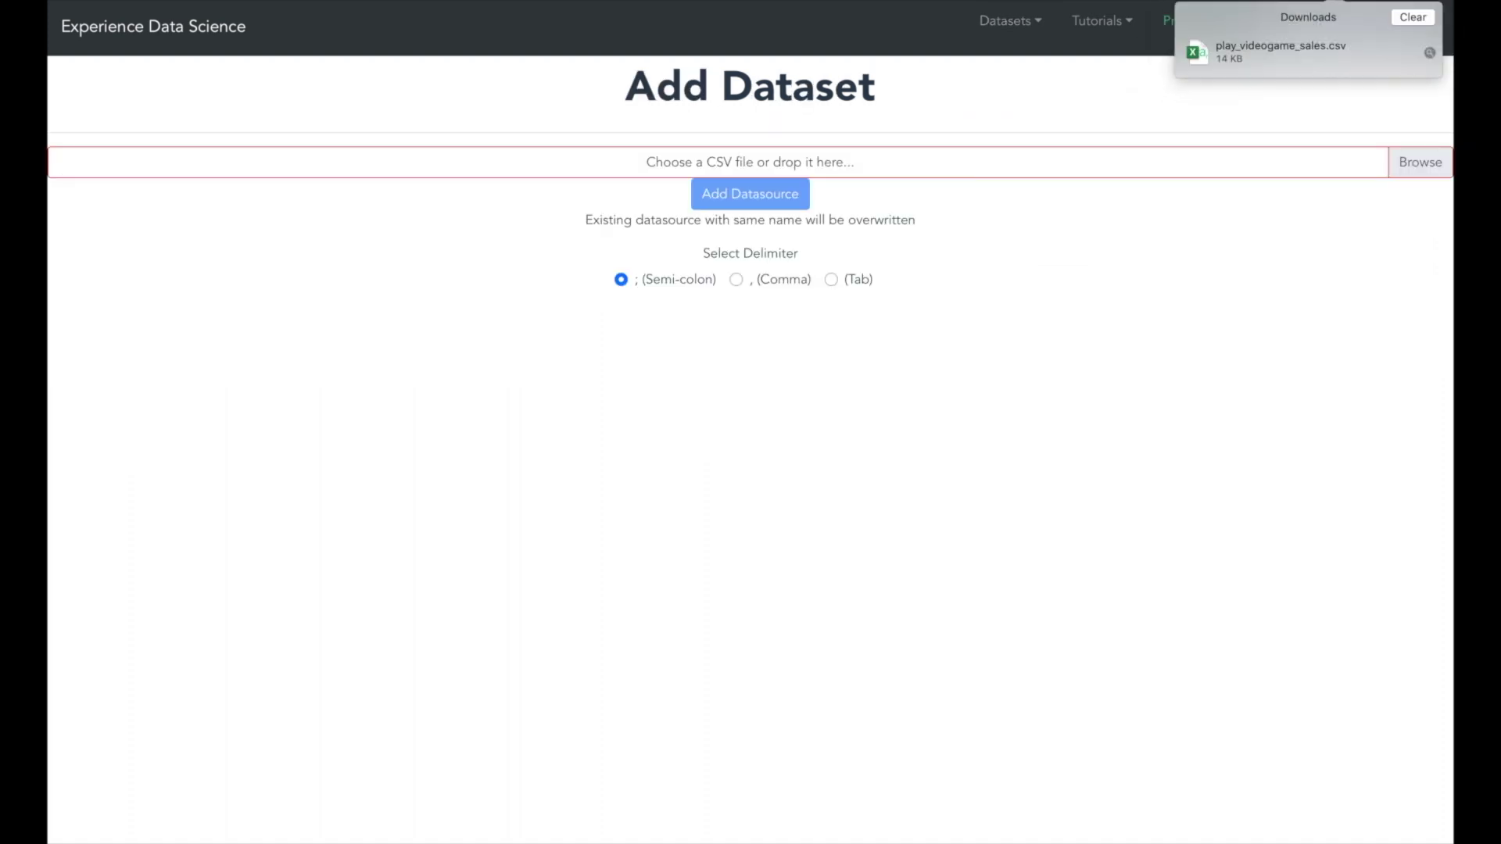
{"action": "left_click_drag", "start_coordinate": [1285, 51], "coordinate": [905, 165]}
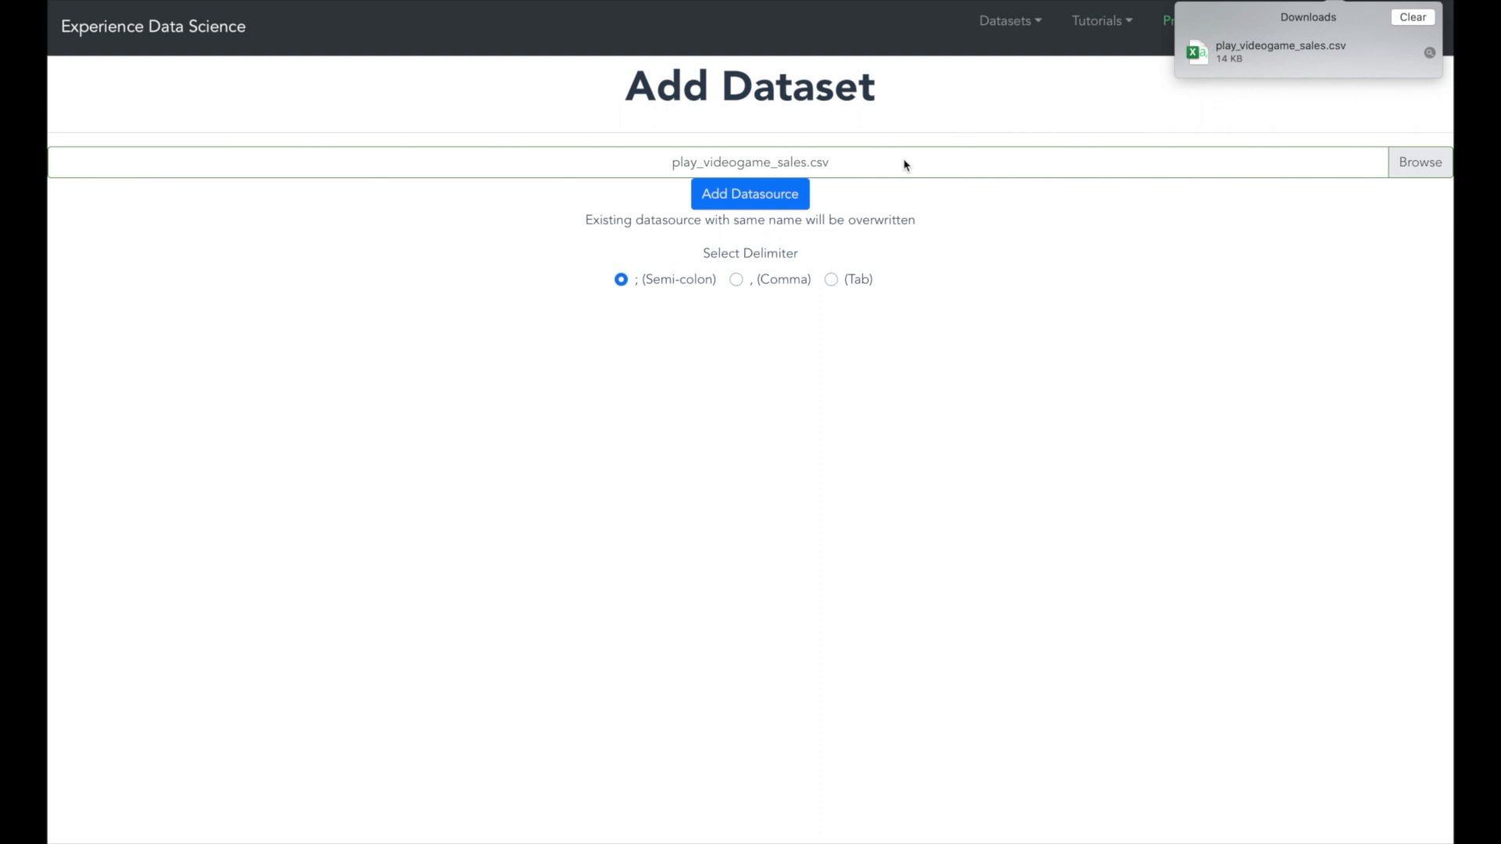
{"action": "left_click", "coordinate": [620, 285]}
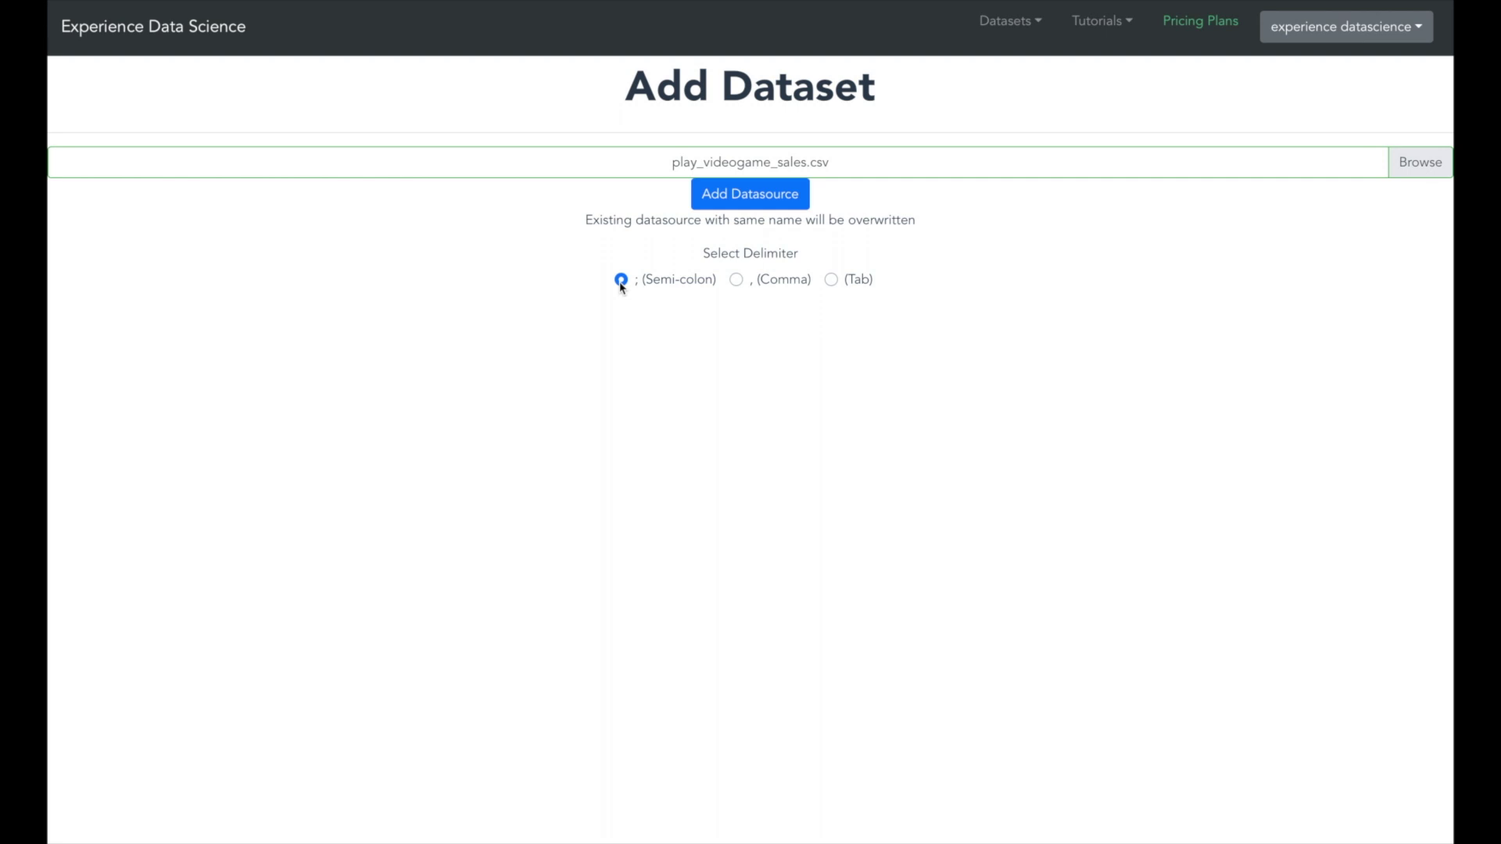
{"action": "left_click", "coordinate": [717, 202]}
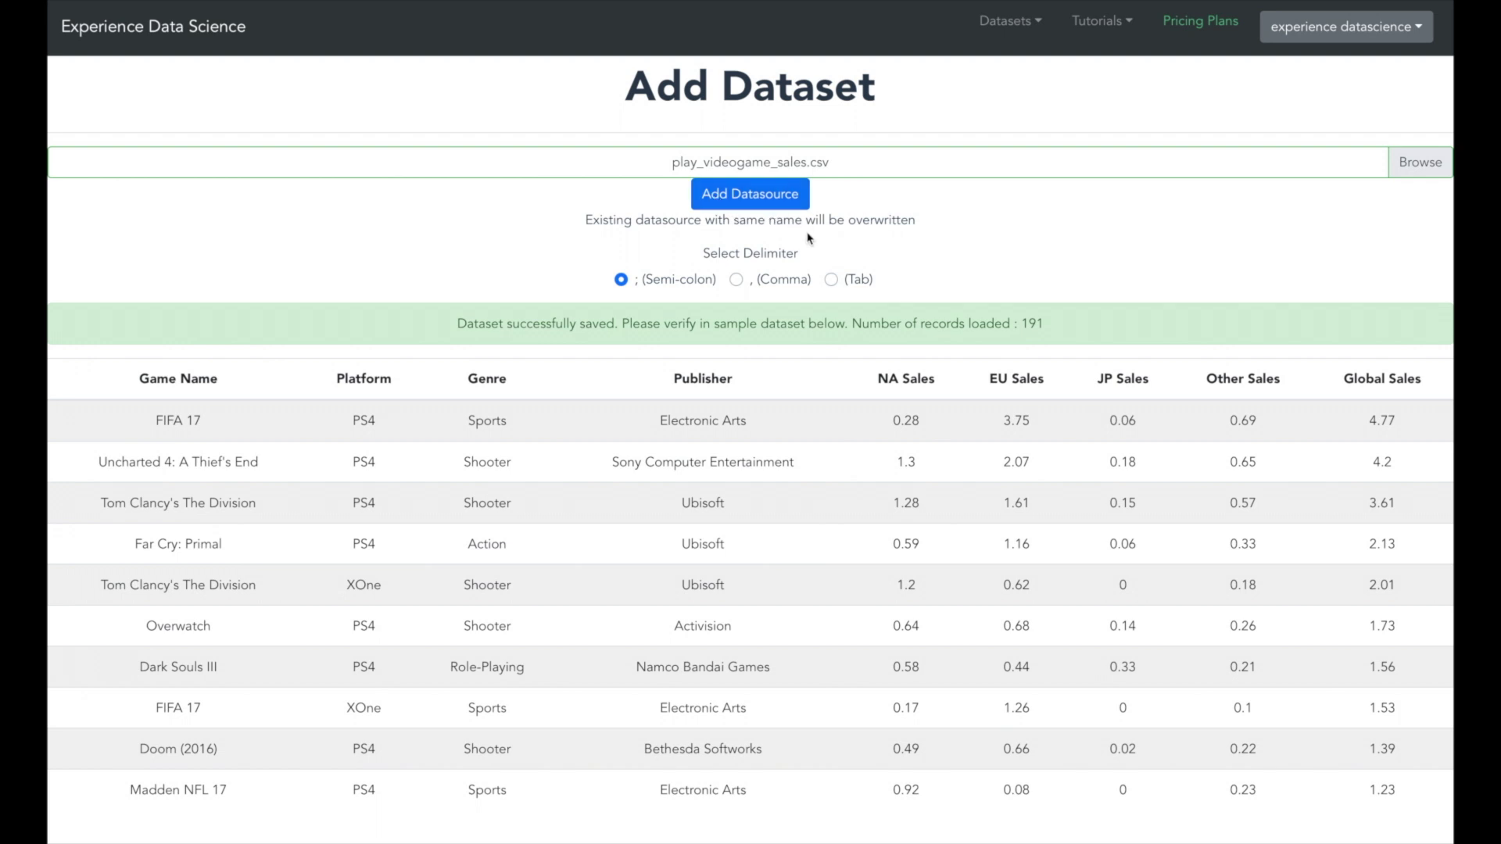
{"action": "left_click", "coordinate": [1015, 32]}
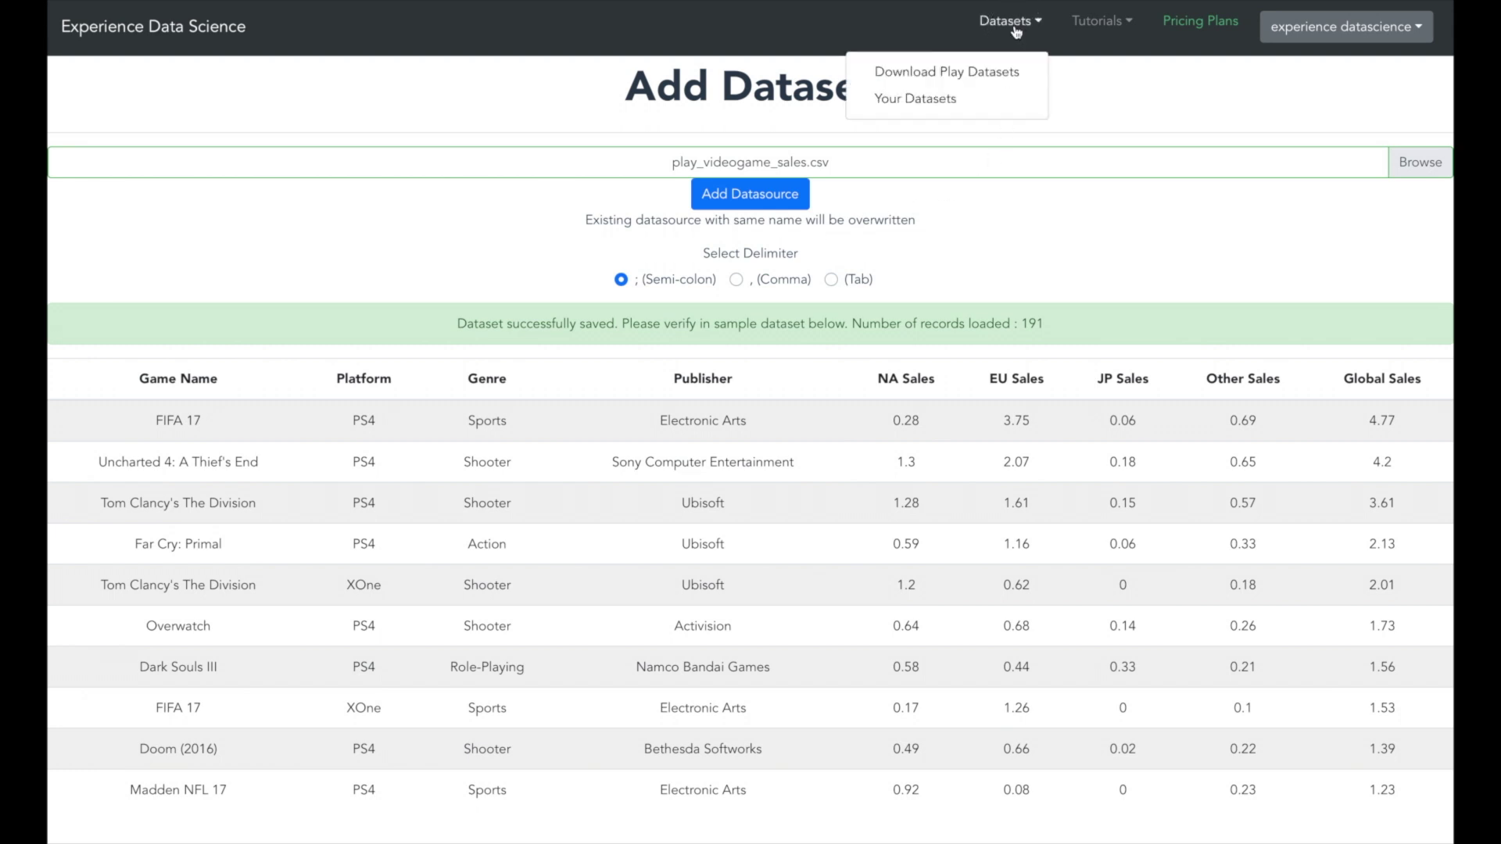
- Open Analytics for play_videogame_sales.csv and choose Sunburst for Hierarchy
{"action": "left_click", "coordinate": [938, 105]}
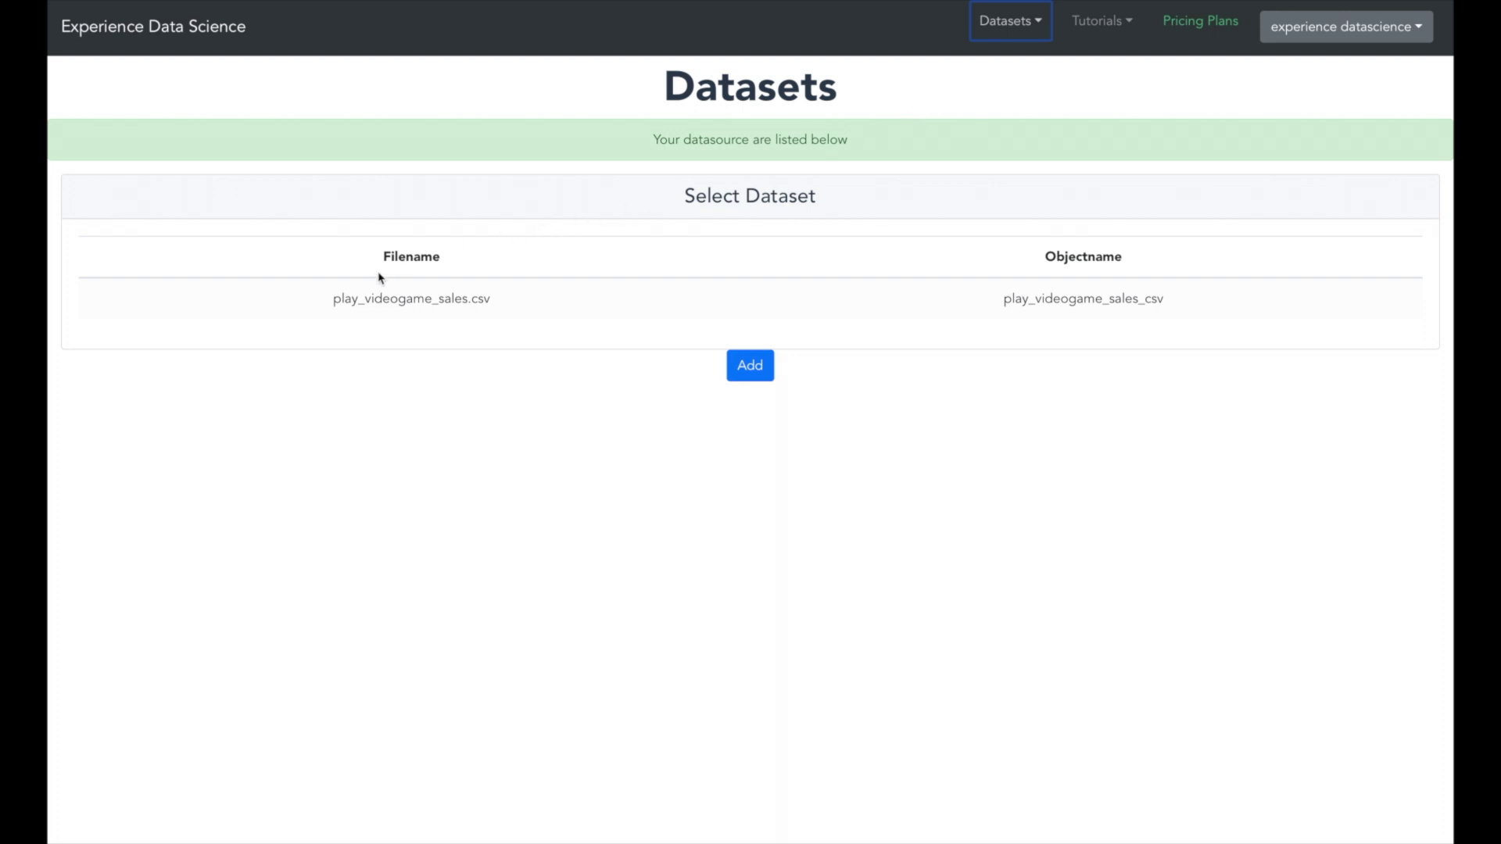
{"action": "left_click", "coordinate": [327, 308]}
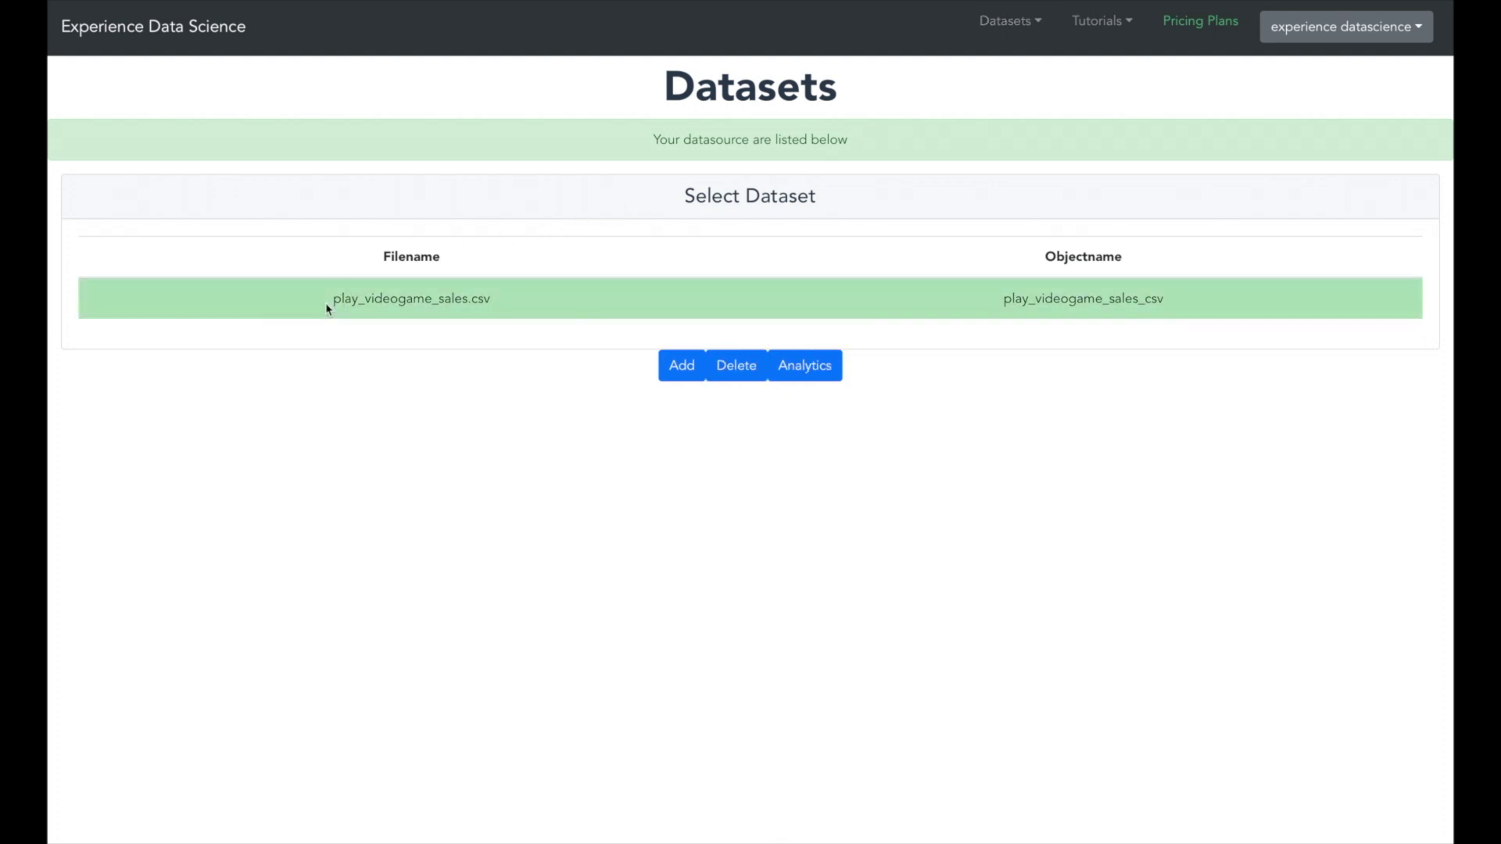
{"action": "left_click", "coordinate": [805, 372]}
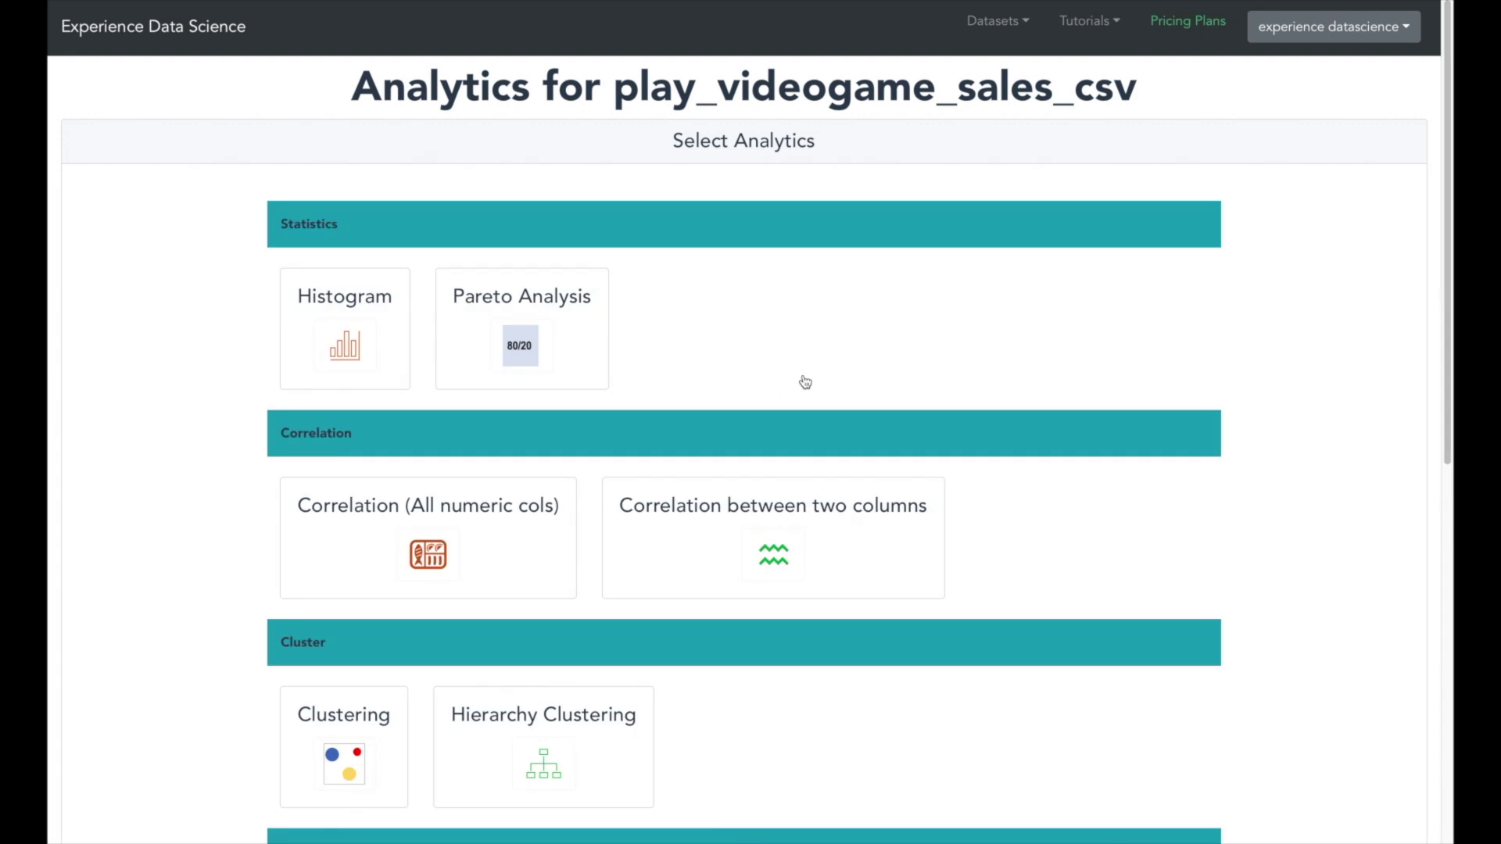
{"action": "scroll", "coordinate": [805, 381], "scroll_direction": "down", "scroll_amount": 6}
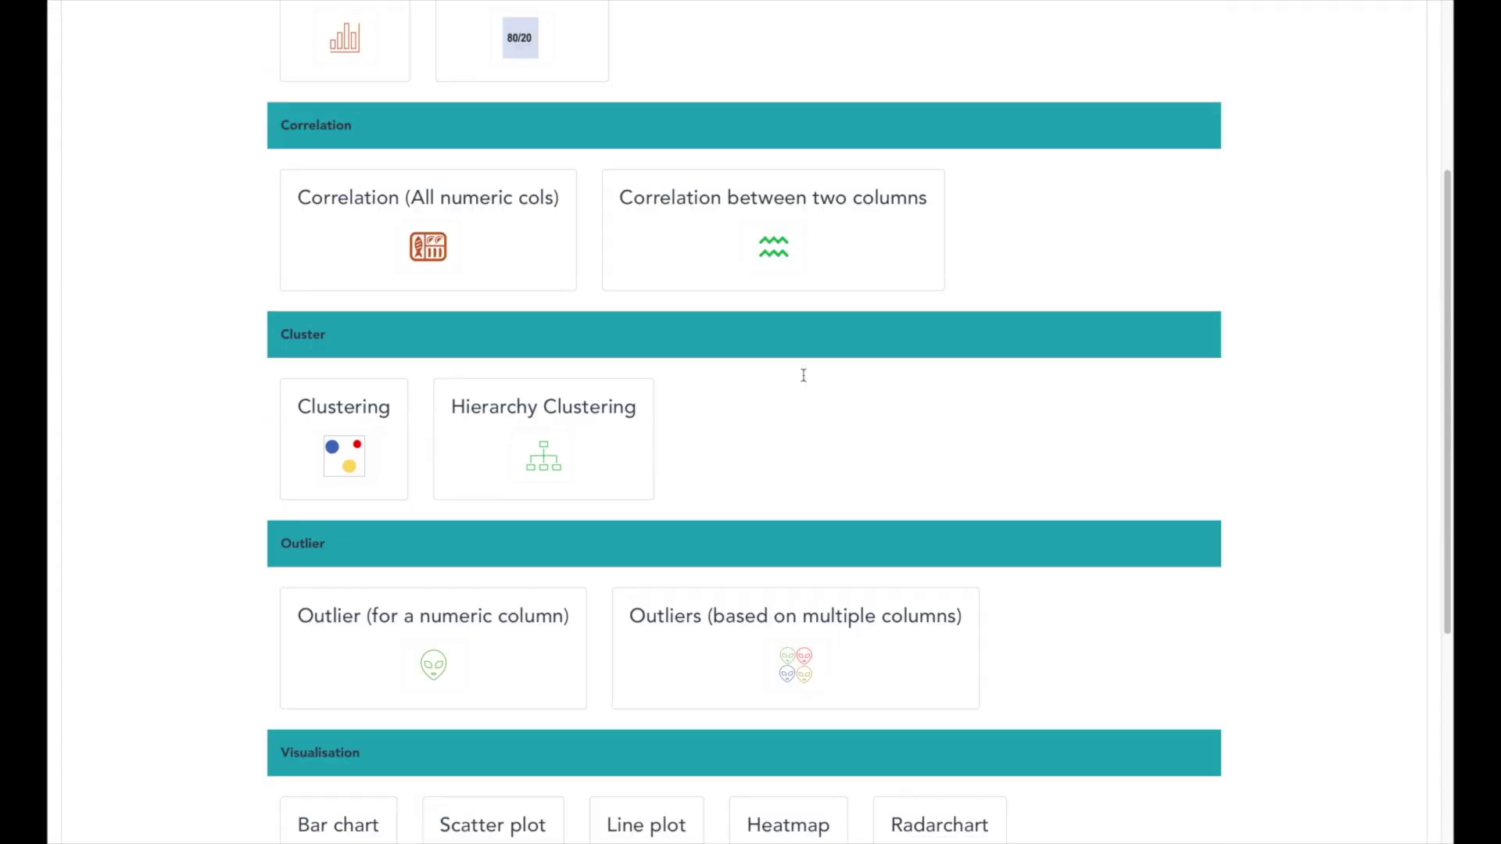
{"action": "scroll", "coordinate": [805, 381], "scroll_direction": "down", "scroll_amount": 2}
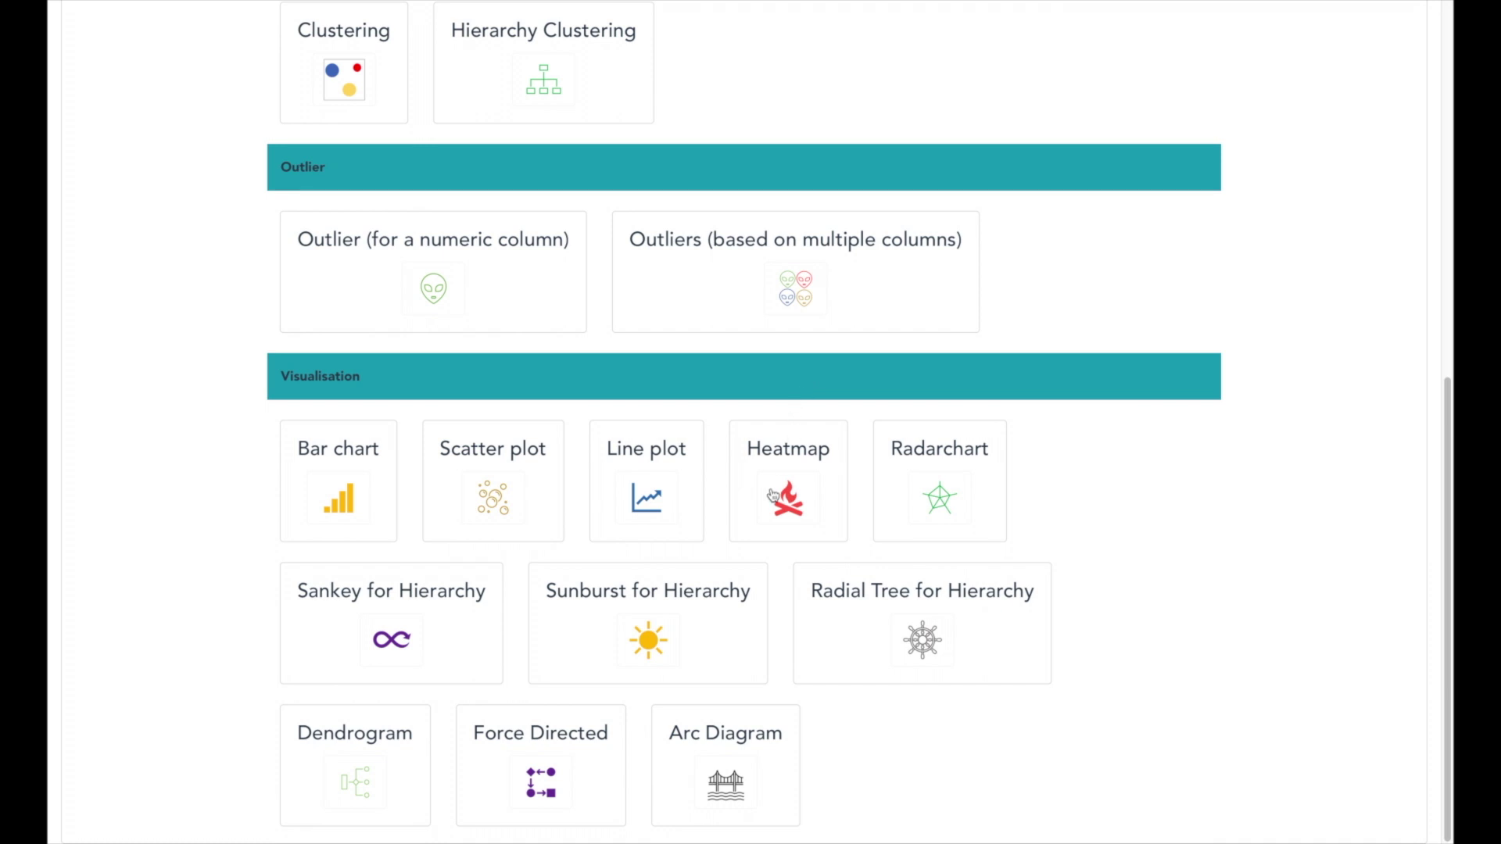
{"action": "left_click", "coordinate": [652, 642]}
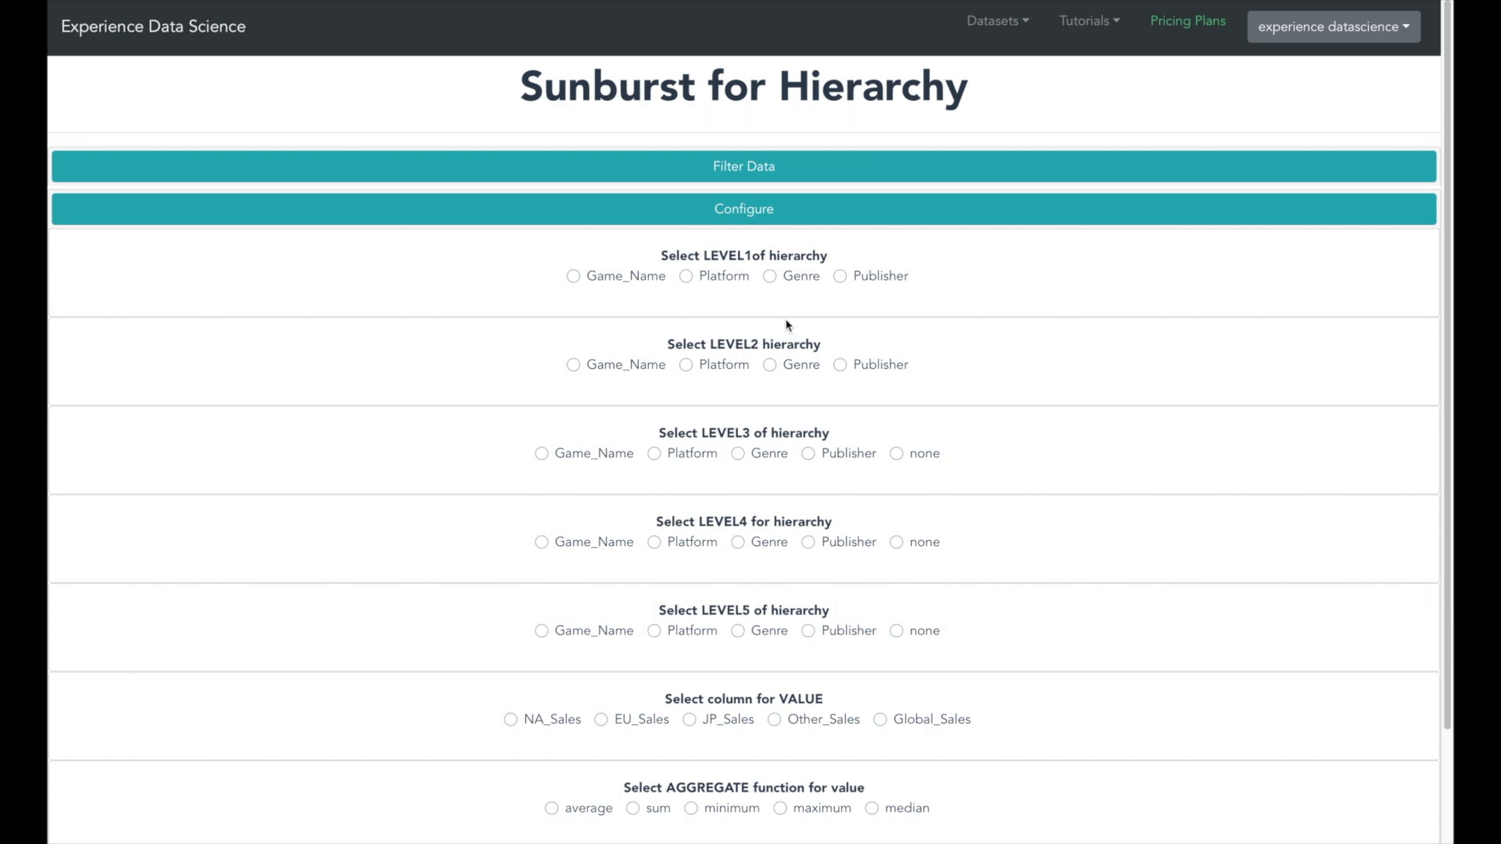
- Set levels Platform, Publisher, Genre (4–5 none), value Global_Sales, sum, sharable output
{"action": "left_click", "coordinate": [686, 277]}
{"action": "left_click", "coordinate": [841, 366]}
{"action": "left_click", "coordinate": [738, 455]}
{"action": "left_click", "coordinate": [897, 543]}
{"action": "left_click", "coordinate": [898, 631]}
{"action": "left_click", "coordinate": [881, 720]}
{"action": "scroll", "coordinate": [881, 723], "scroll_direction": "down", "scroll_amount": 2}
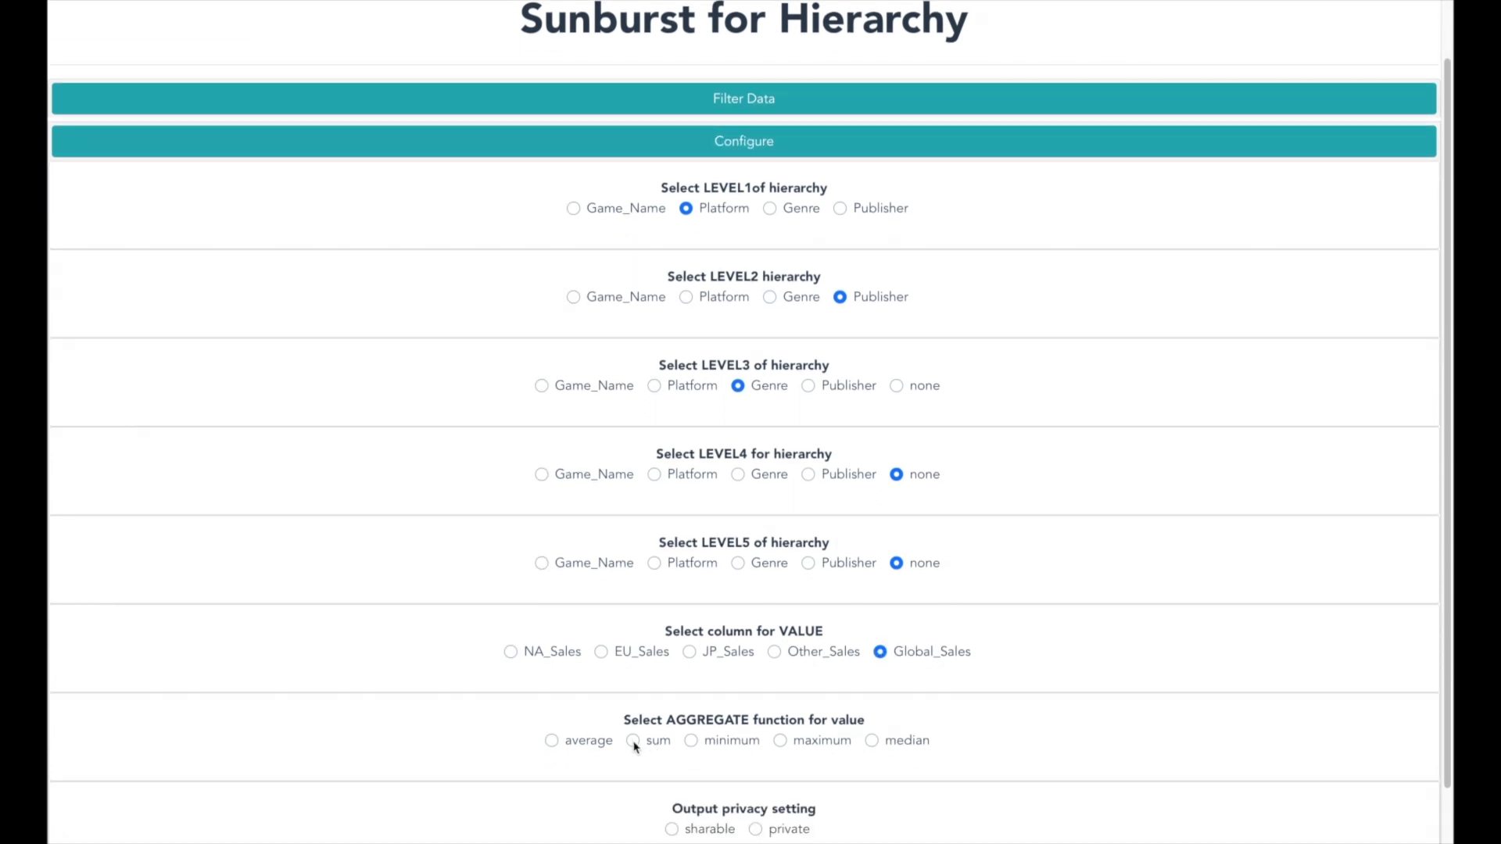
{"action": "left_click", "coordinate": [633, 741]}
{"action": "left_click", "coordinate": [671, 830]}
- Filter Global_Sales to a minimum of 1.01 and run the sunburst analysis
{"action": "left_click", "coordinate": [590, 101]}
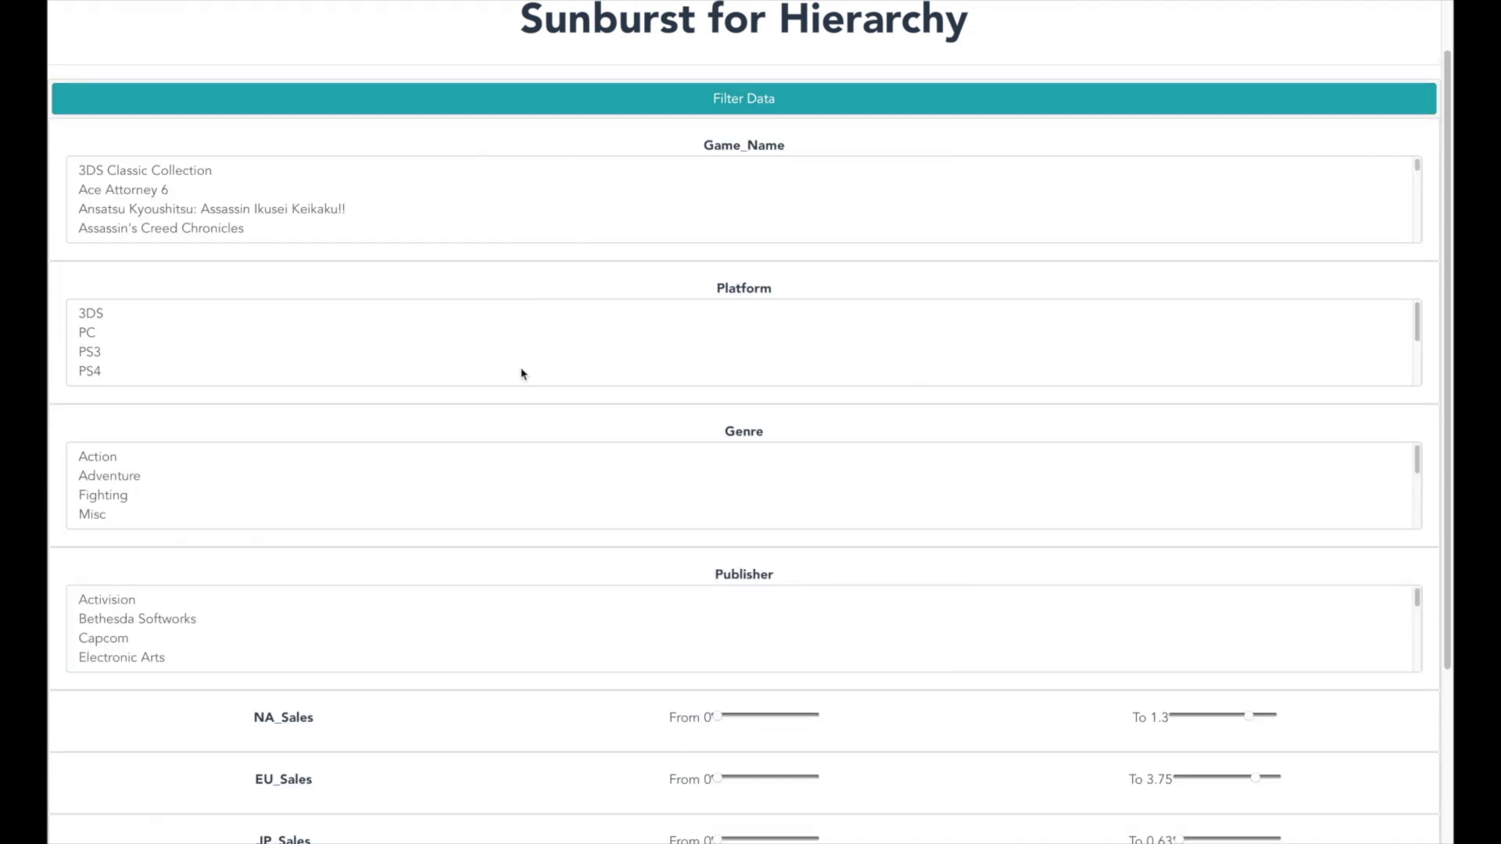
{"action": "scroll", "coordinate": [522, 374], "scroll_direction": "down", "scroll_amount": 10}
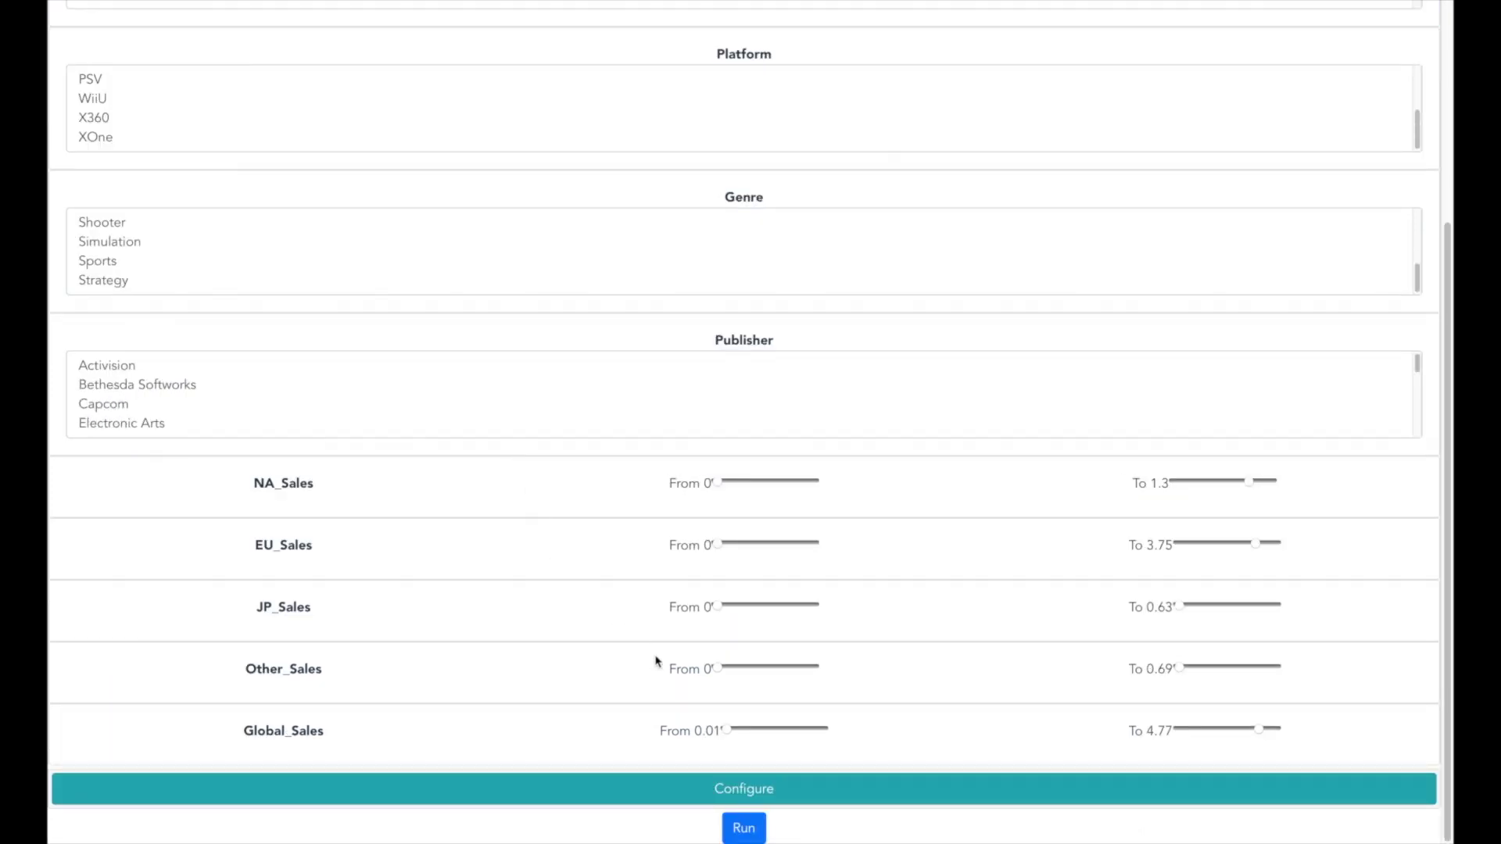
{"action": "left_click", "coordinate": [743, 731]}
{"action": "left_click", "coordinate": [766, 782]}
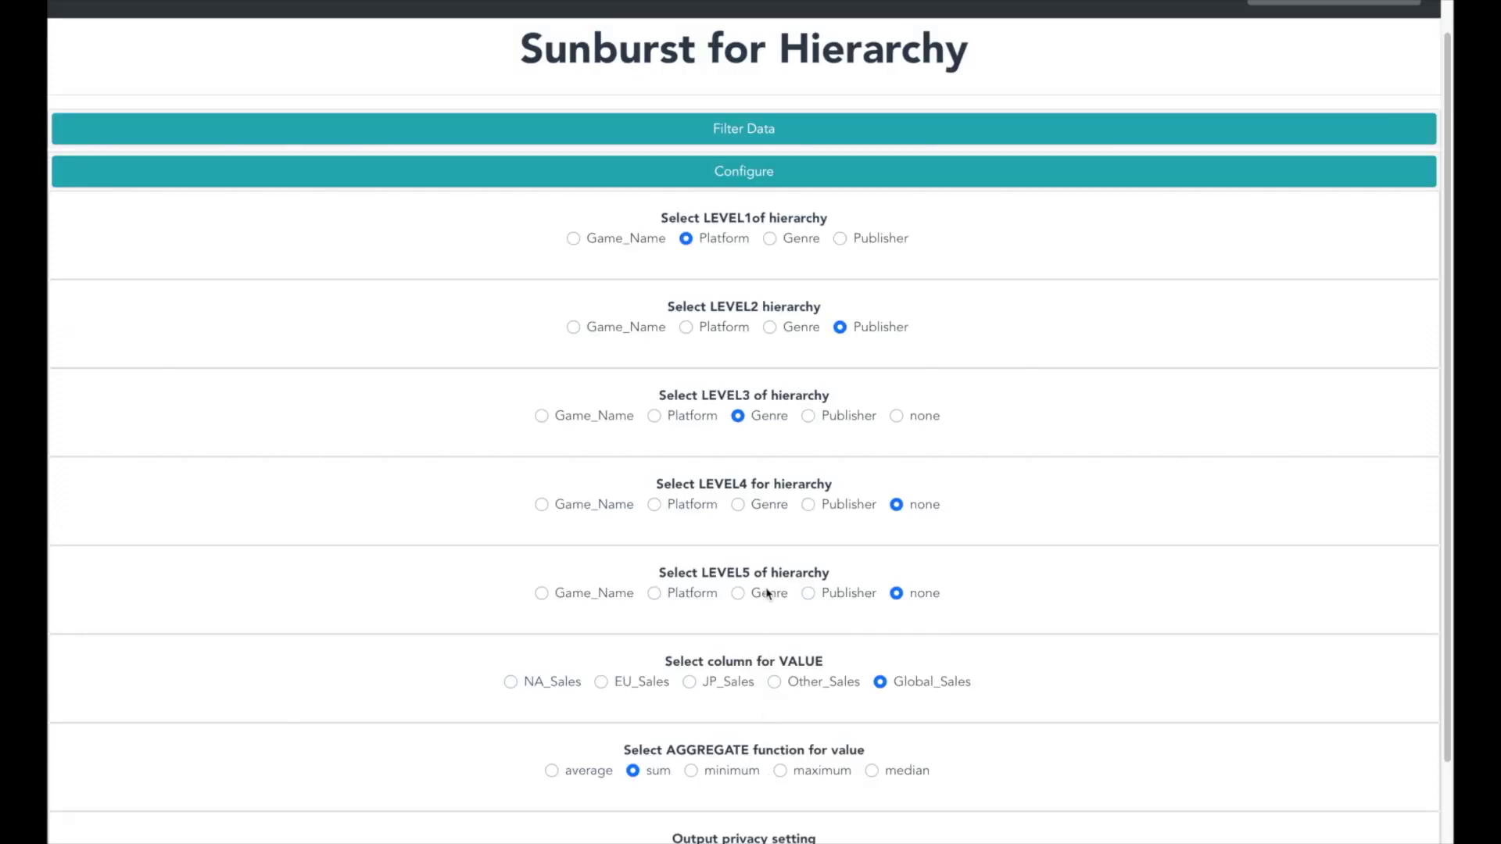
{"action": "scroll", "coordinate": [756, 822], "scroll_direction": "down", "scroll_amount": 2}
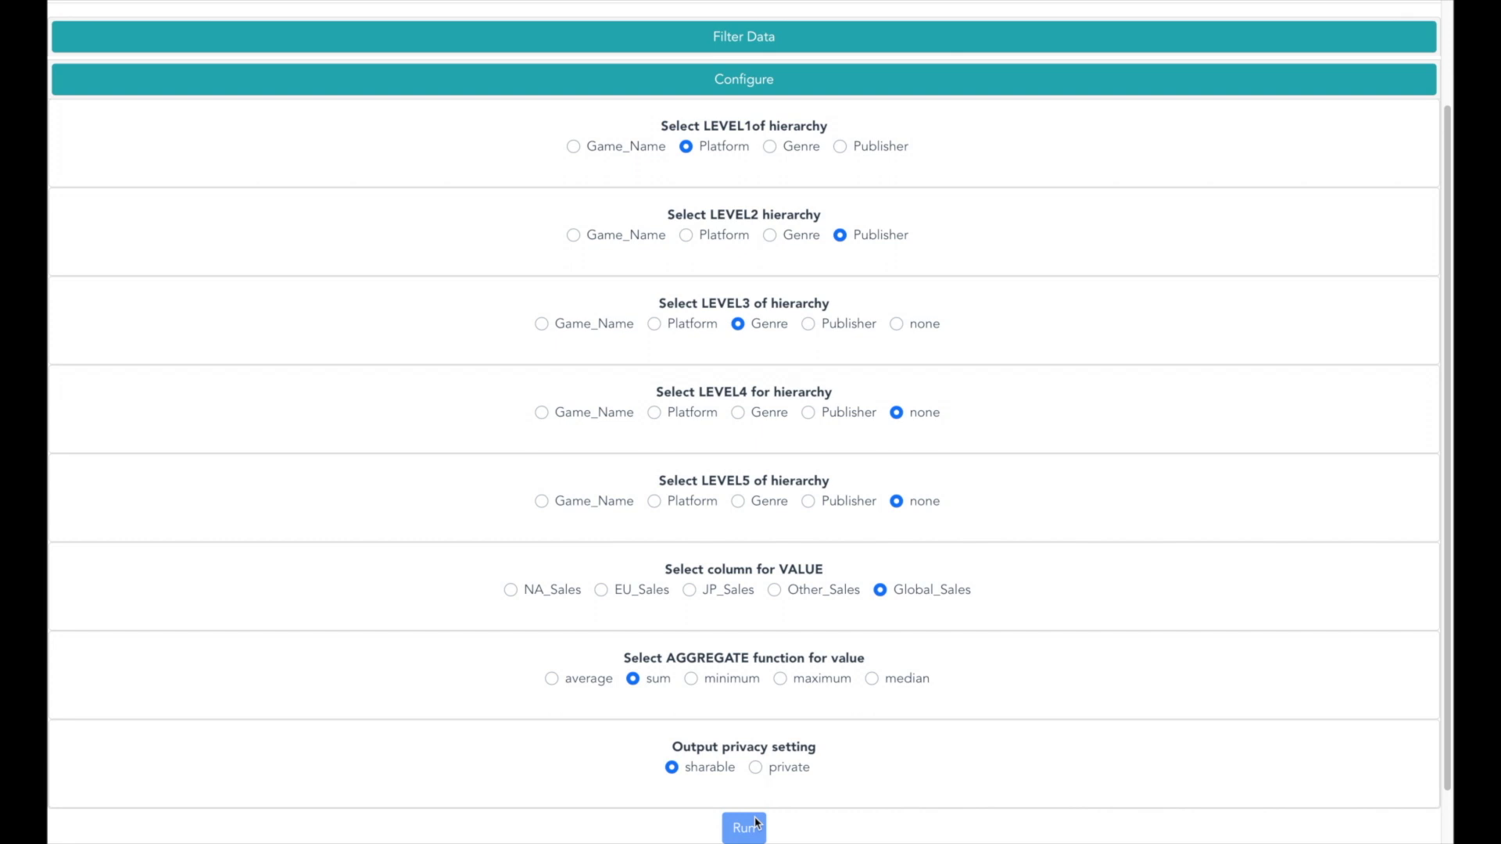
{"action": "left_click", "coordinate": [756, 822]}
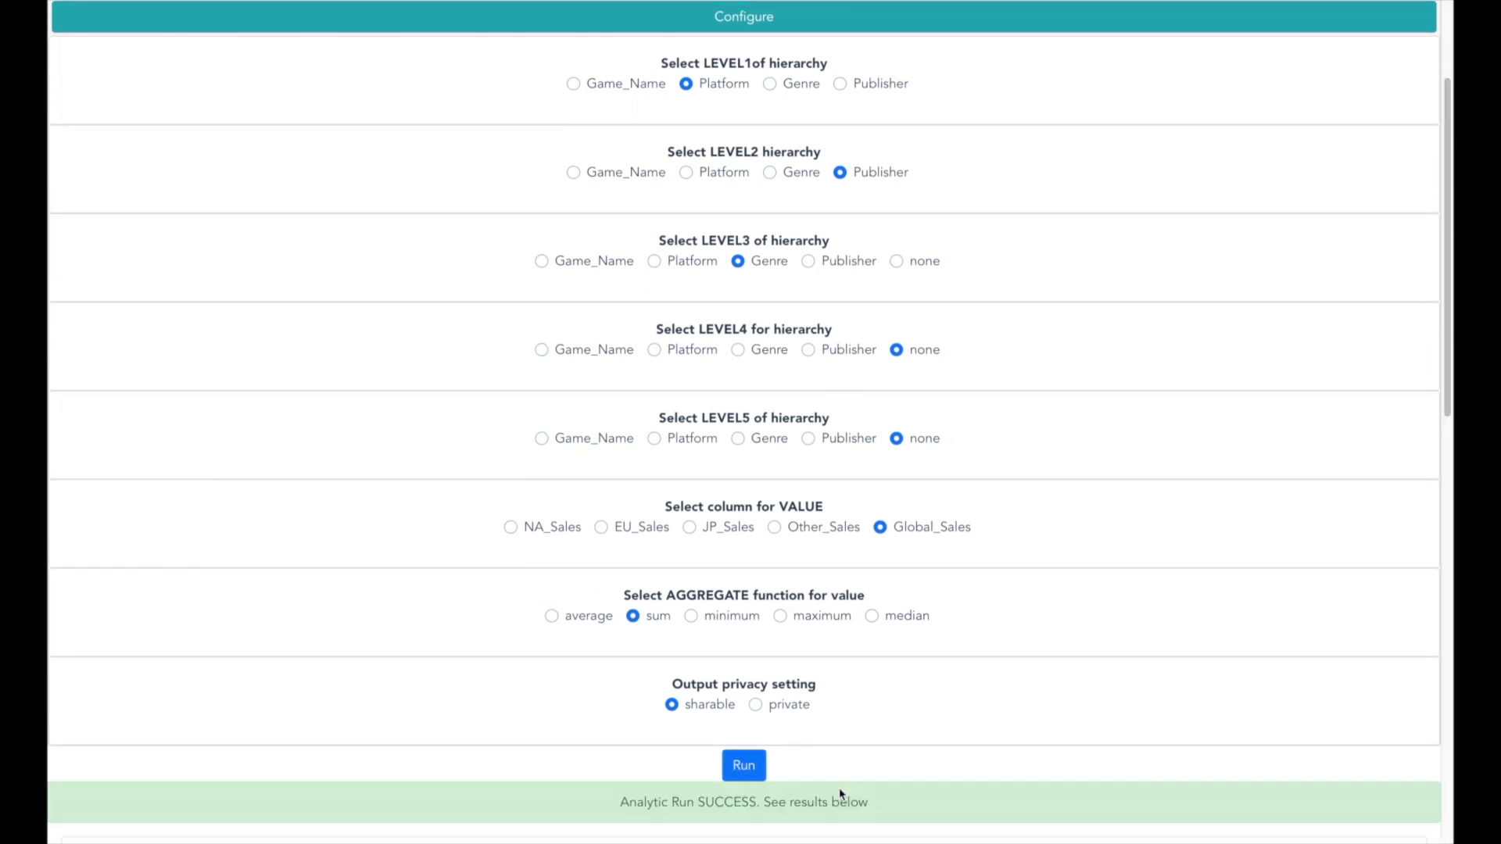
- Apply the Dark Purple Orange colour theme to the sunburst chart
{"action": "scroll", "coordinate": [840, 793], "scroll_direction": "down", "scroll_amount": 8}
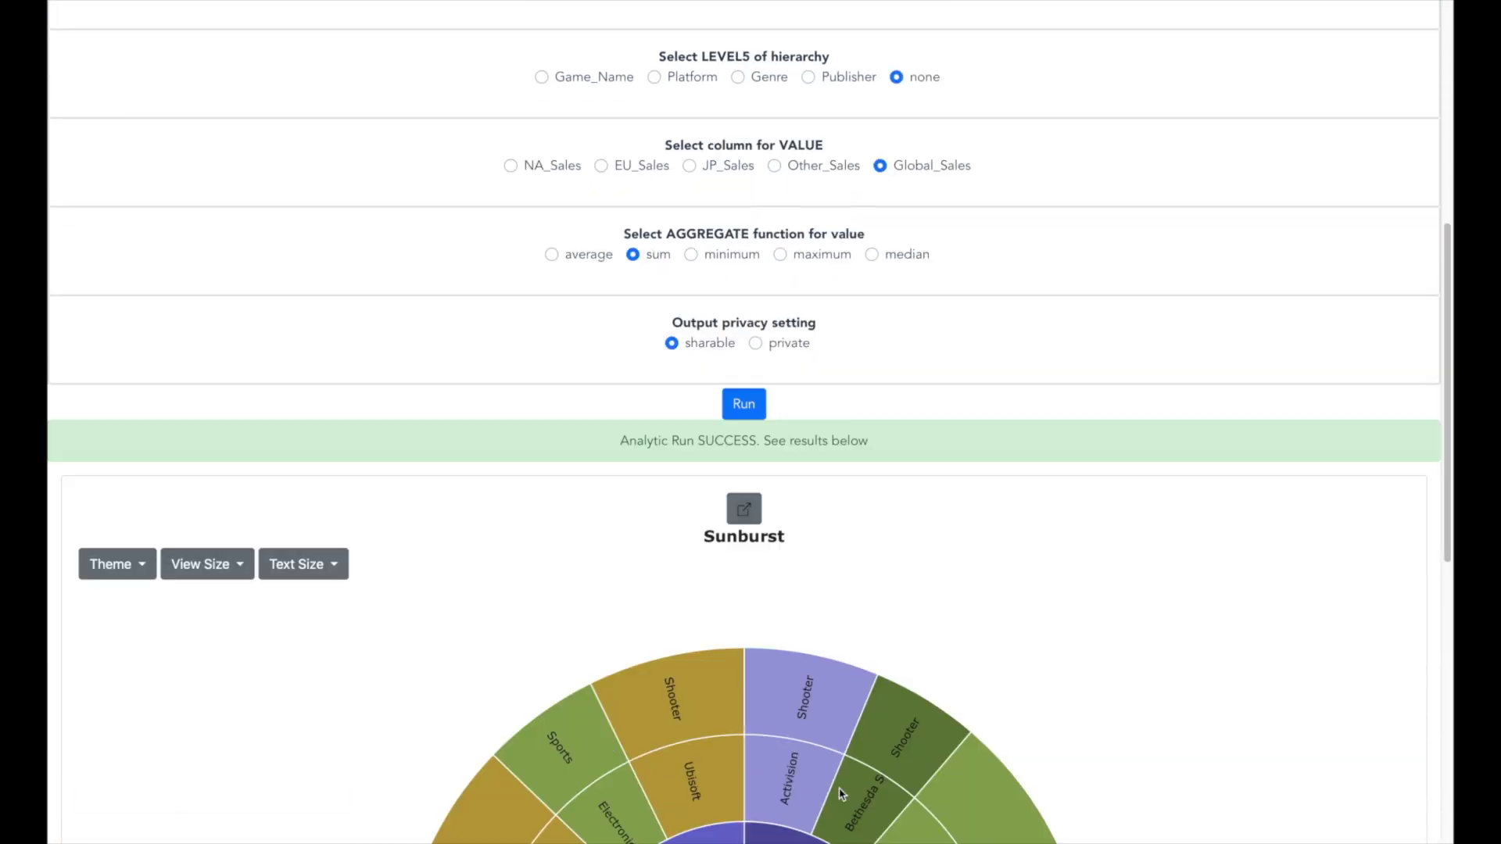
{"action": "scroll", "coordinate": [840, 793], "scroll_direction": "down", "scroll_amount": 3}
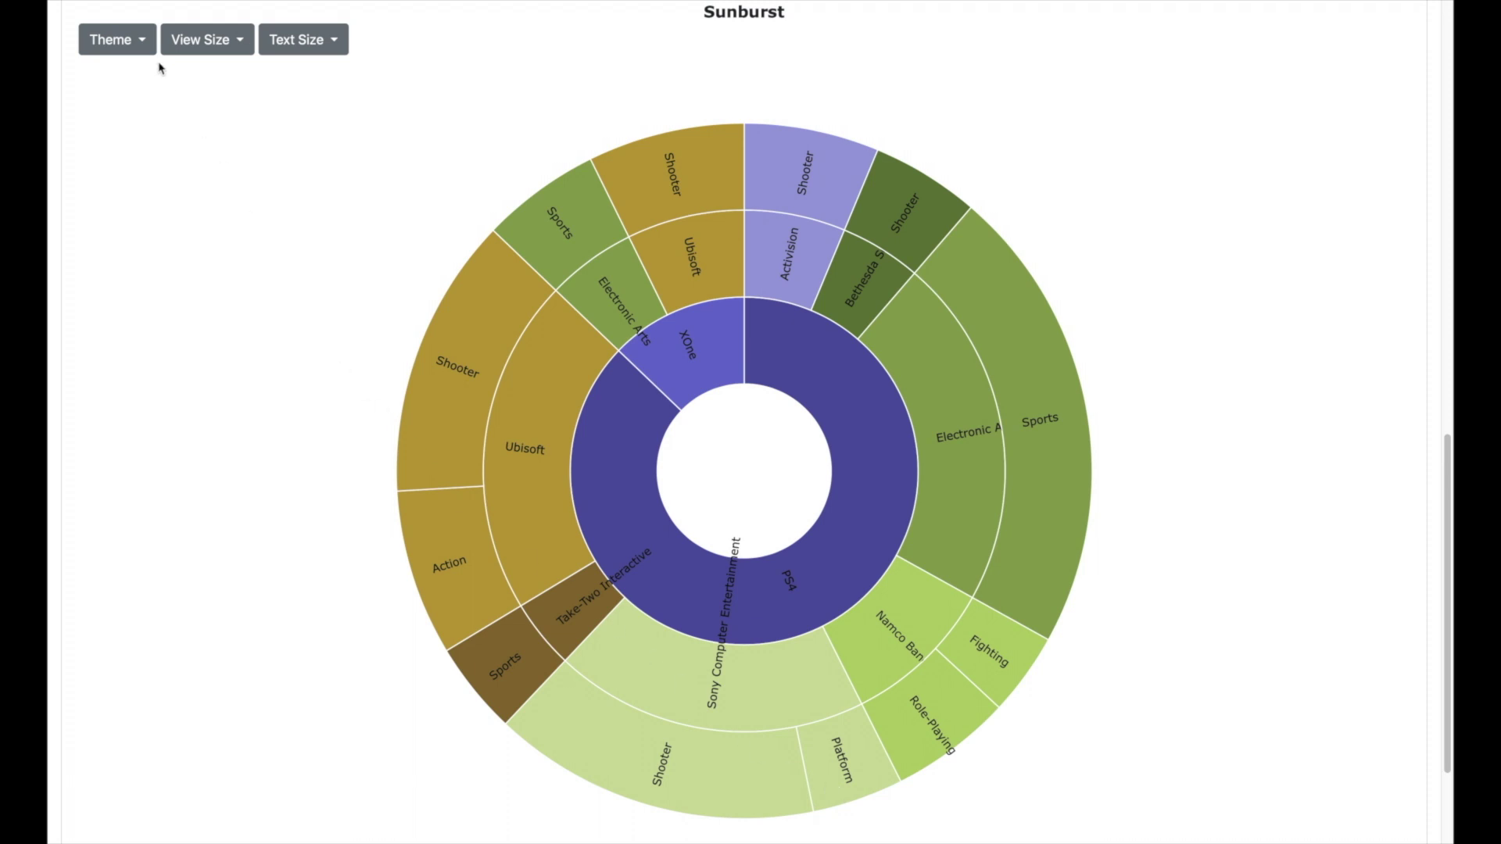
{"action": "left_click", "coordinate": [141, 47]}
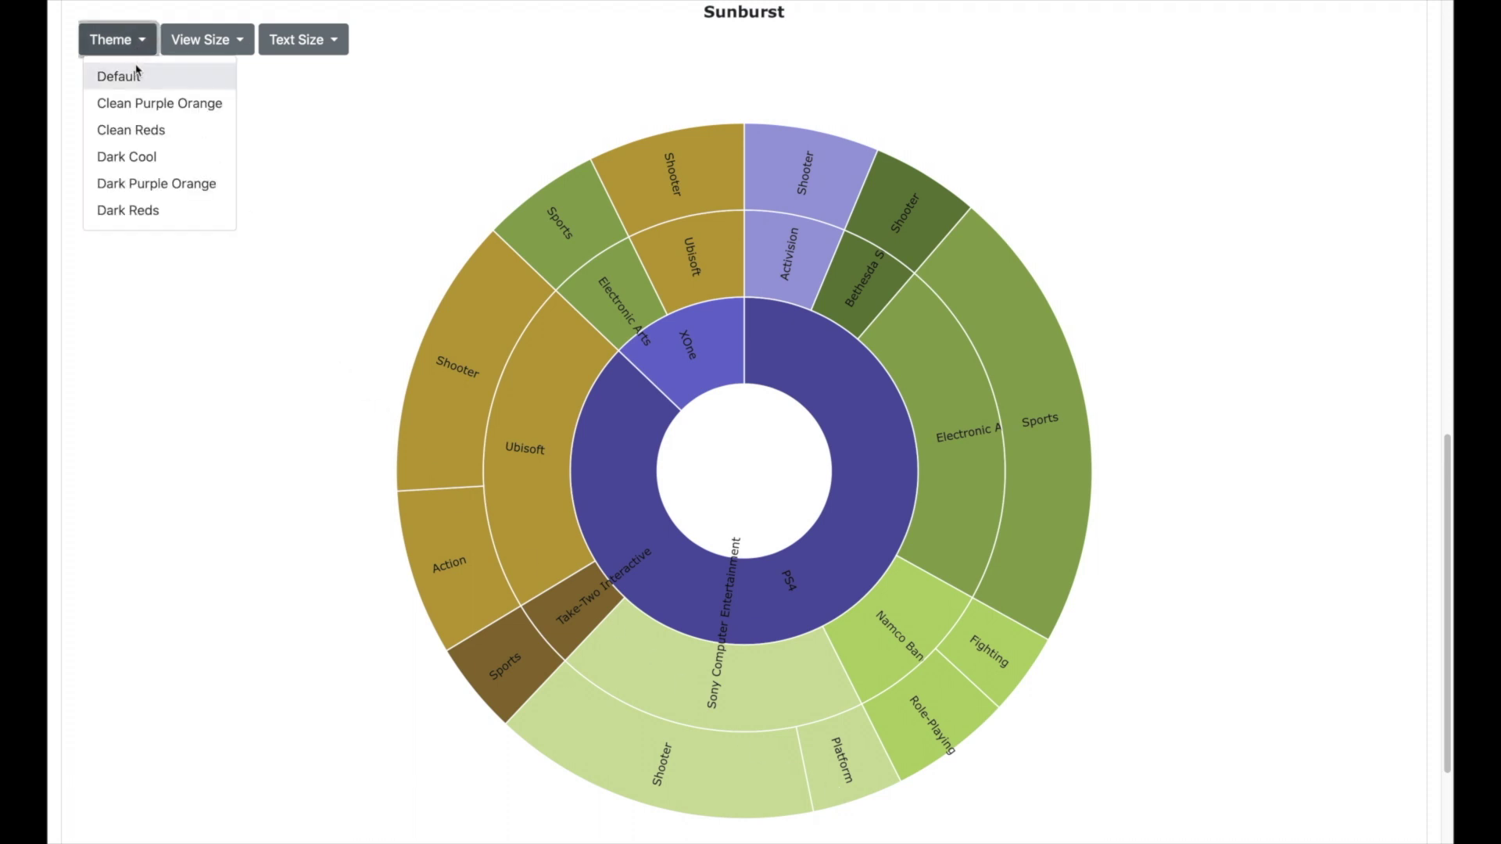
{"action": "left_click", "coordinate": [139, 158]}
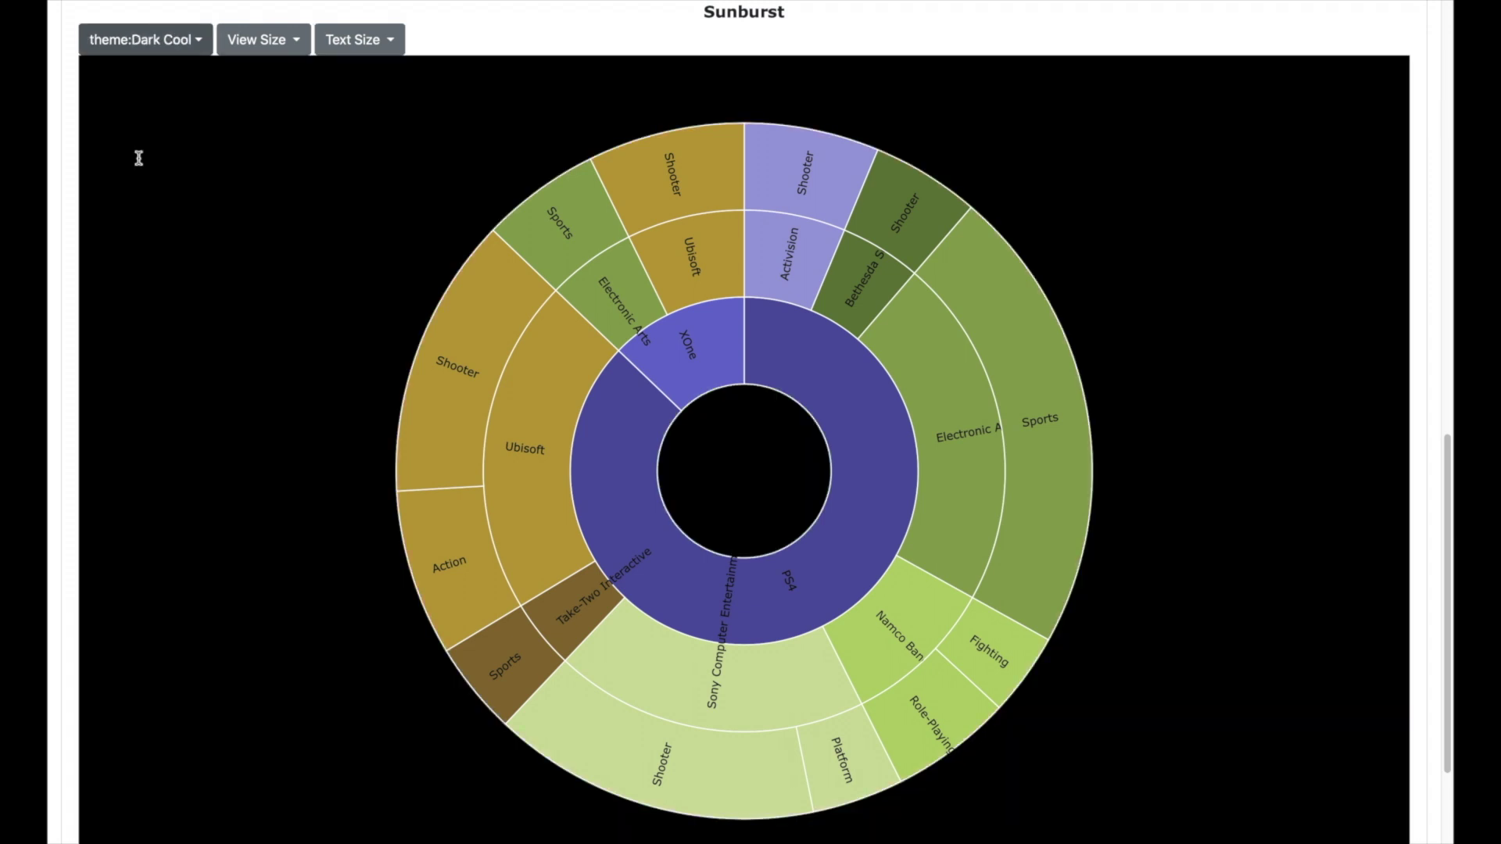
{"action": "left_click", "coordinate": [146, 47]}
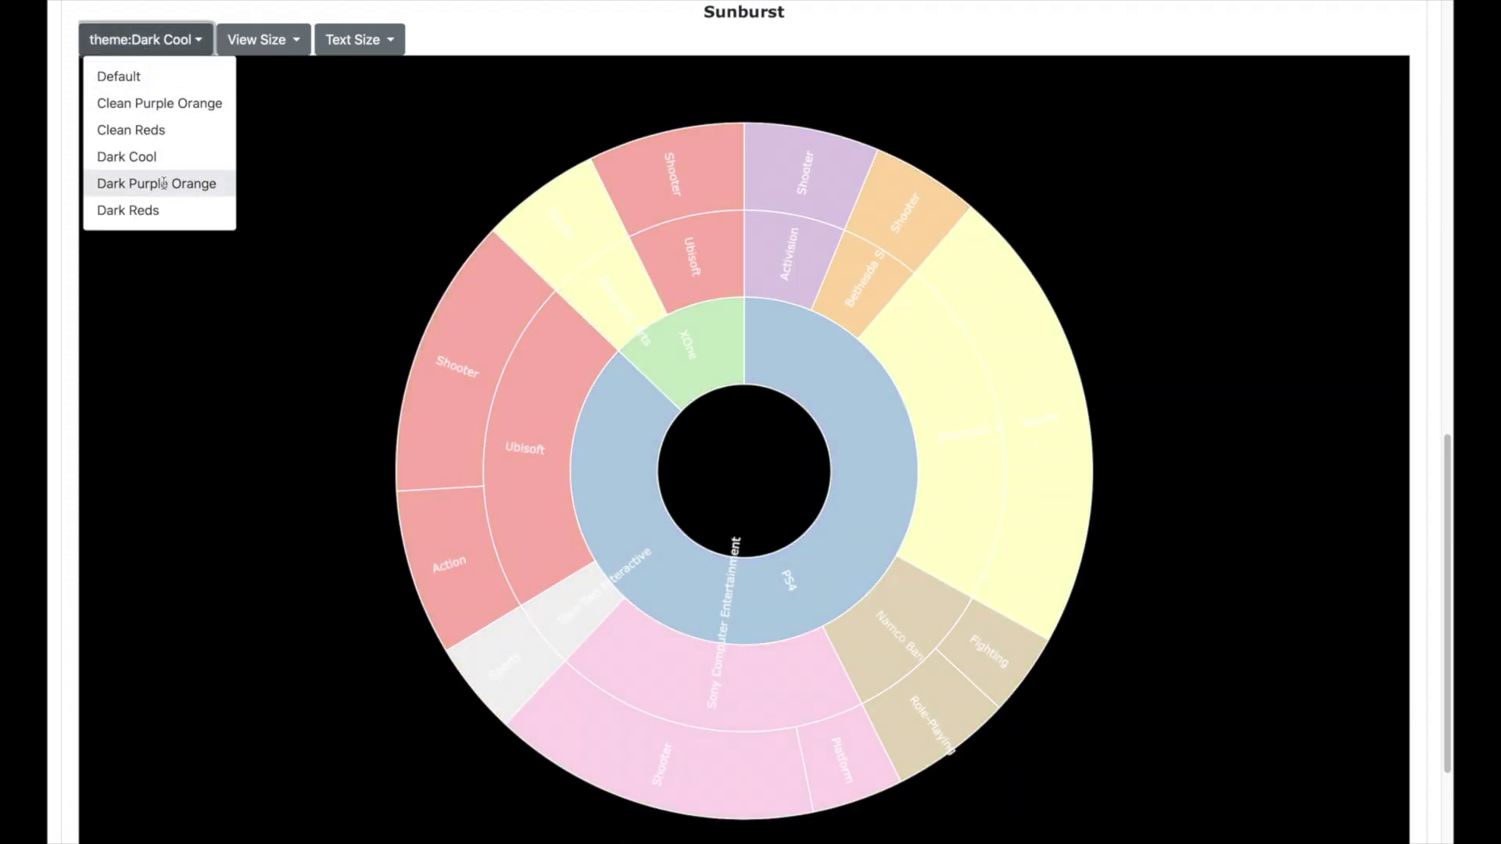
{"action": "left_click", "coordinate": [171, 183]}
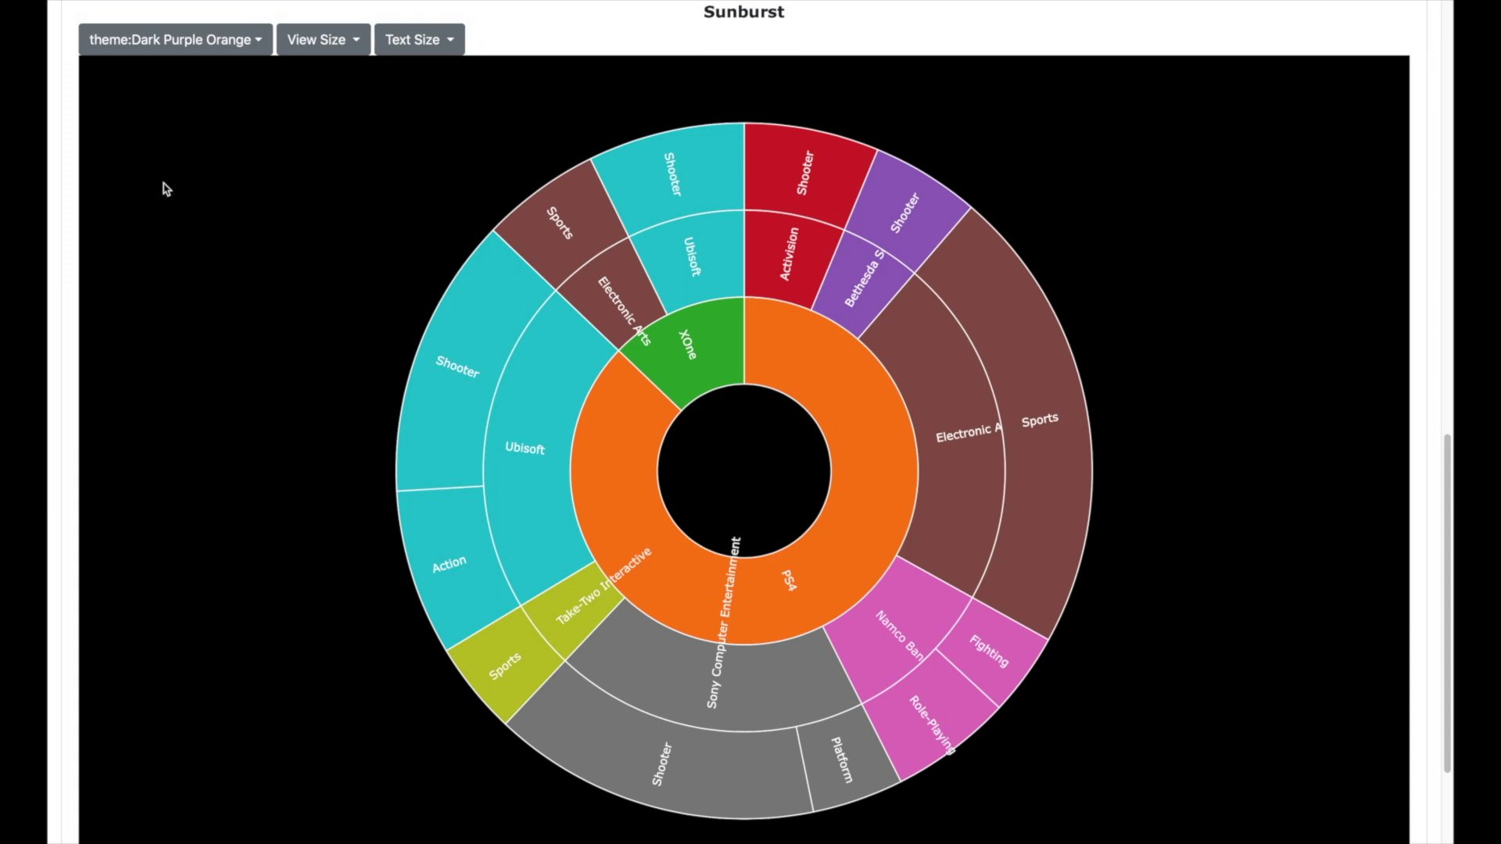
- Set the chart view size to 0.7x Regular and label text size to 14 px
{"action": "left_click", "coordinate": [317, 39]}
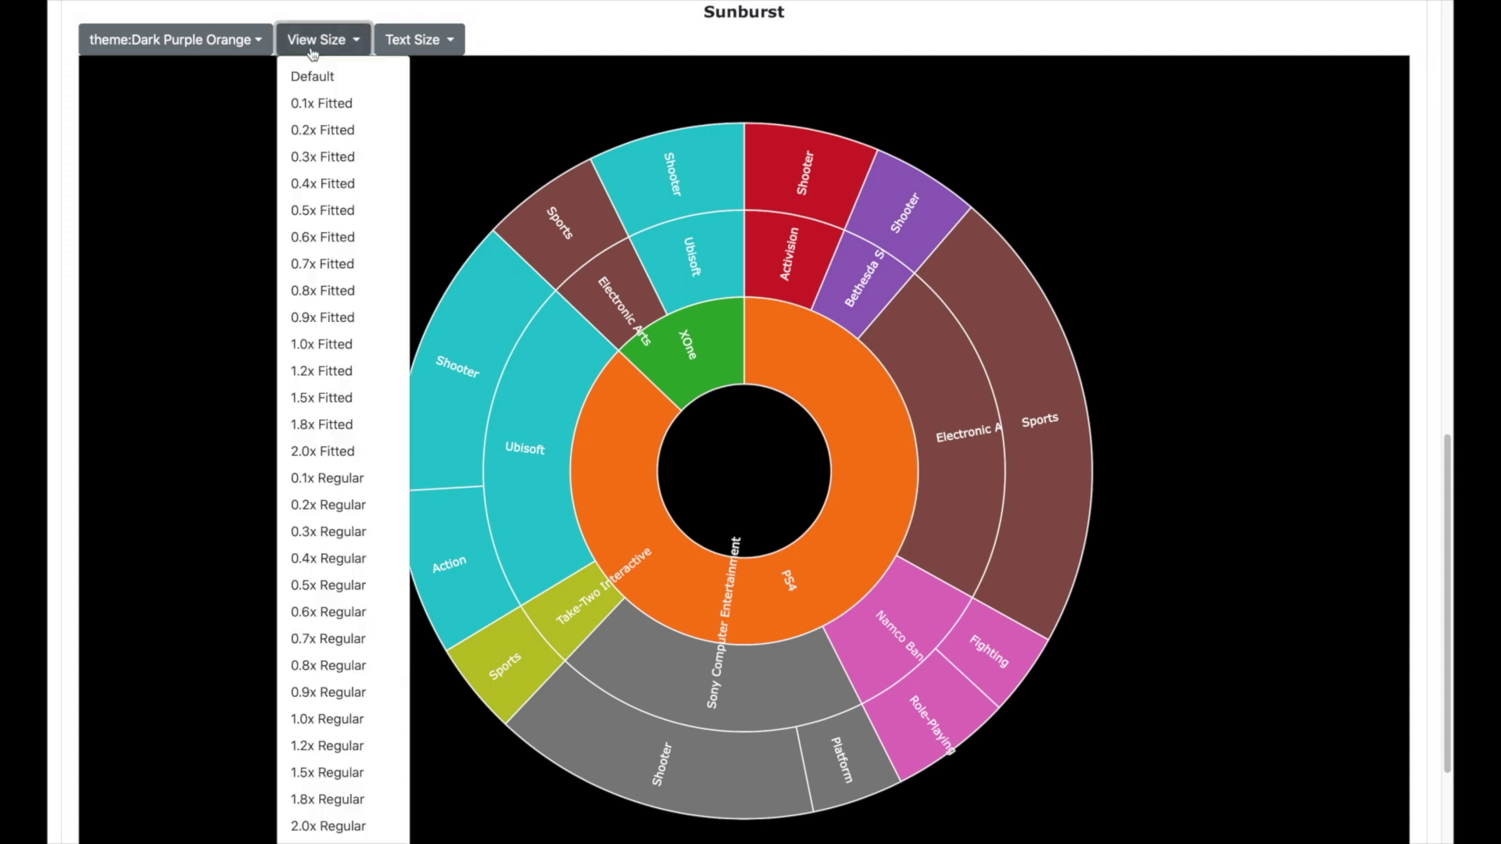
{"action": "left_click", "coordinate": [335, 638]}
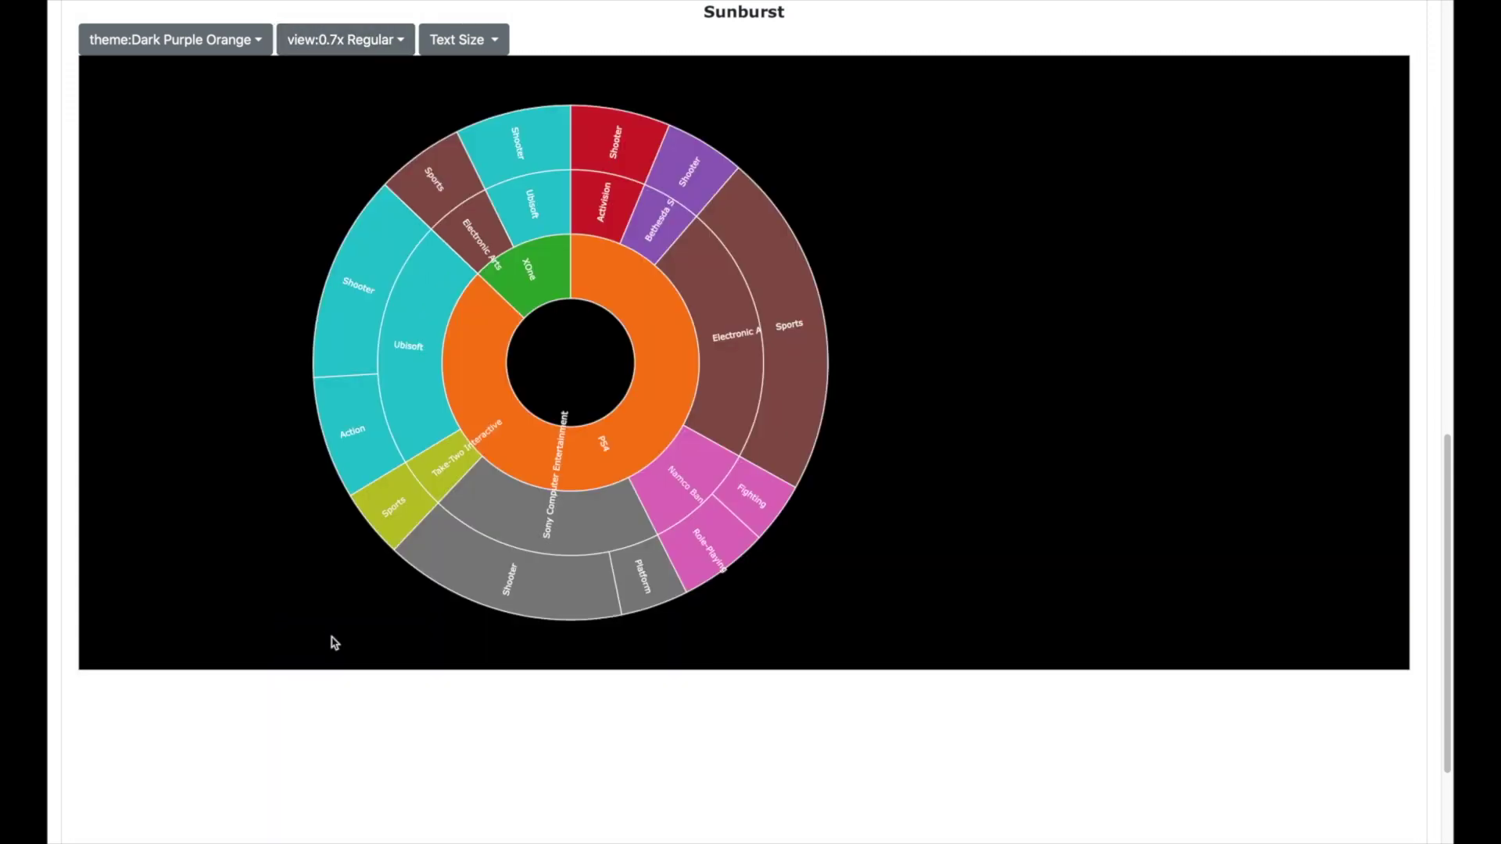
{"action": "left_click", "coordinate": [468, 43]}
{"action": "left_click", "coordinate": [474, 236]}
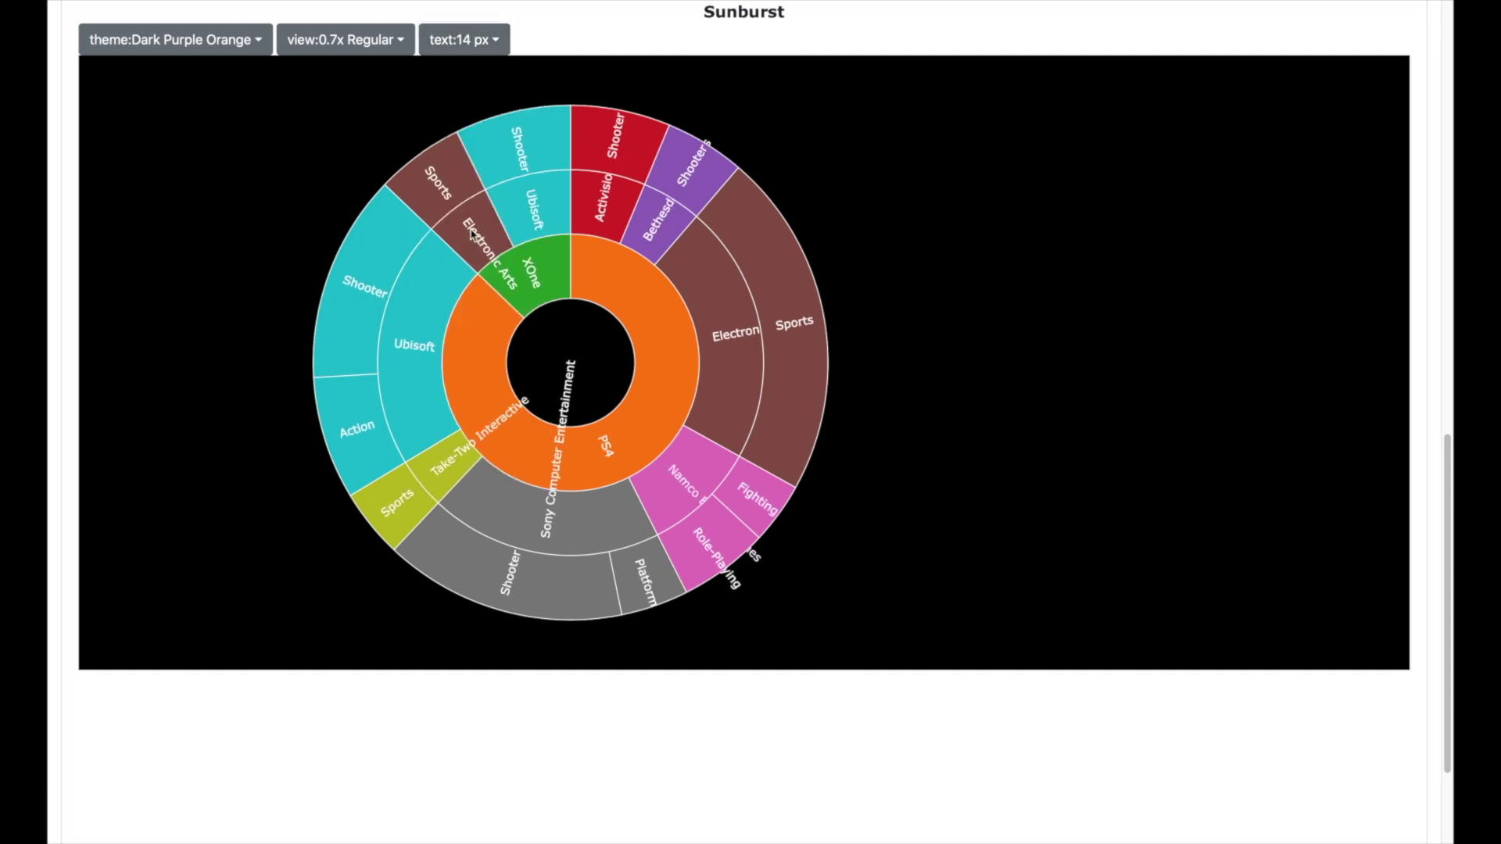